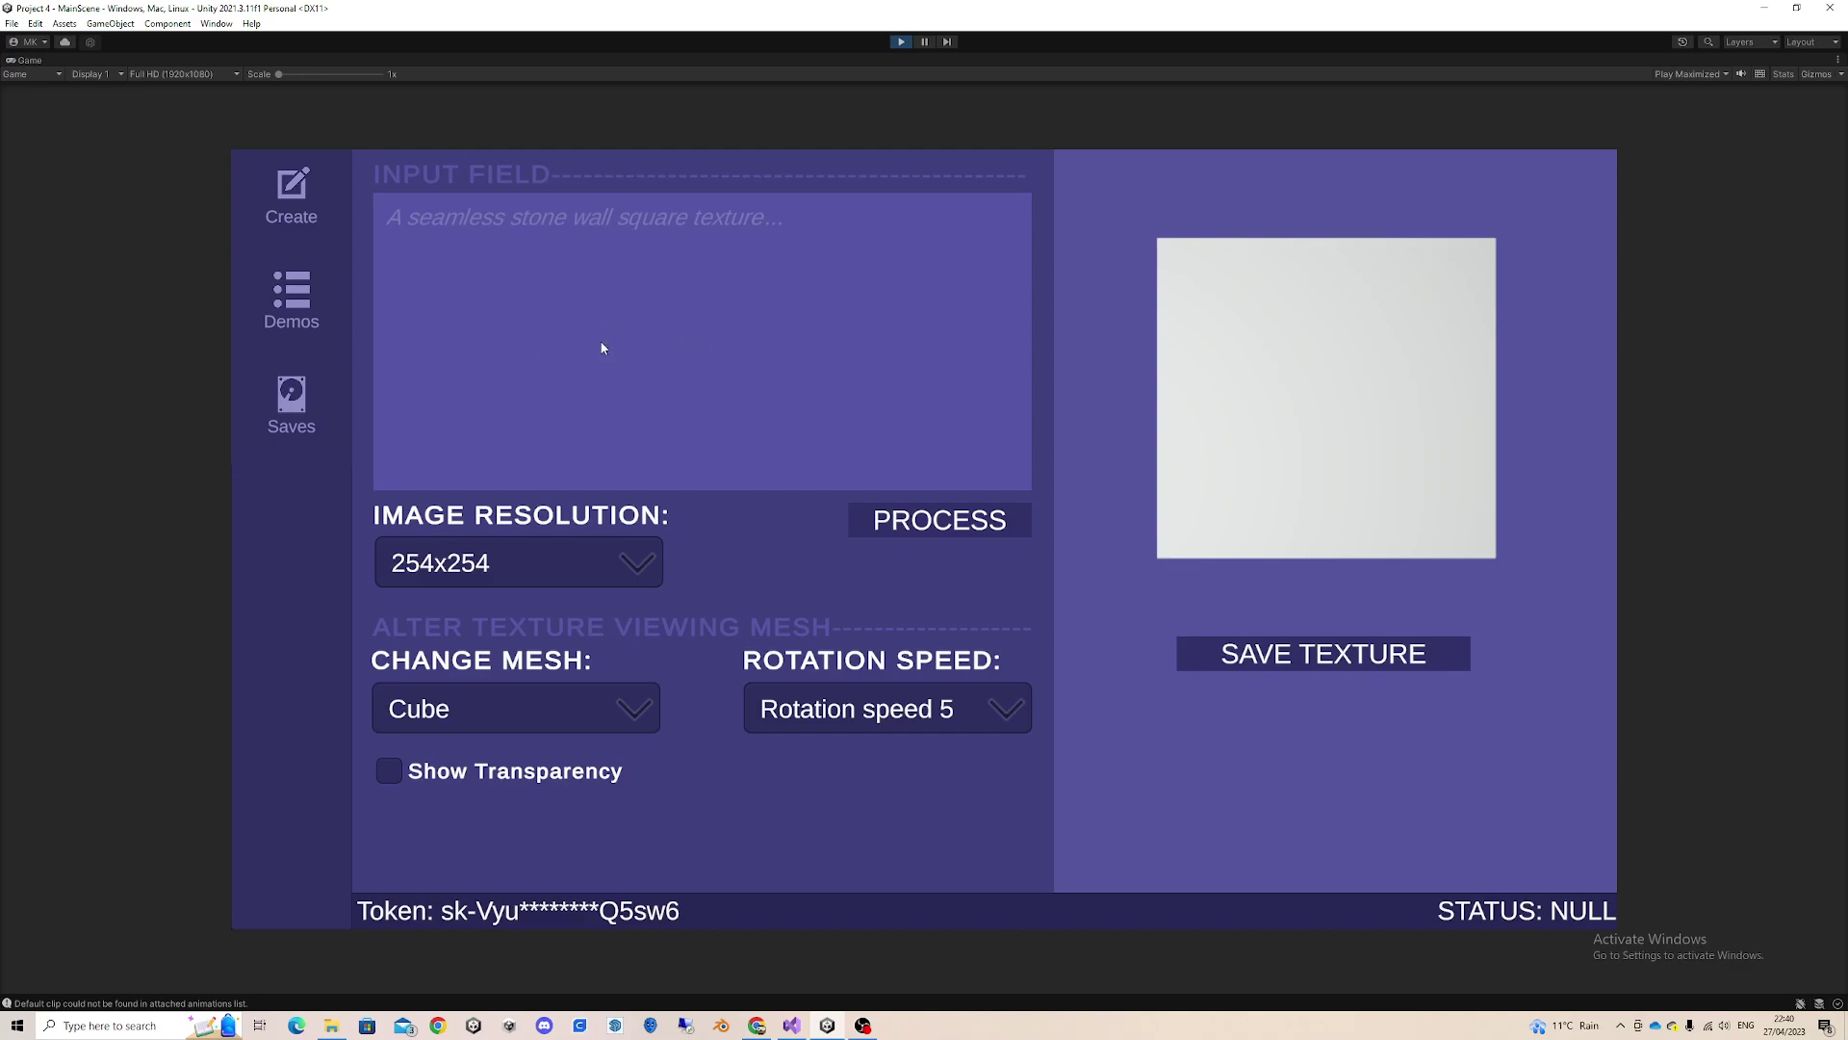
Enter the prompt 'A spider web on a solid black background' in the texture input field.
left_click(597, 286)
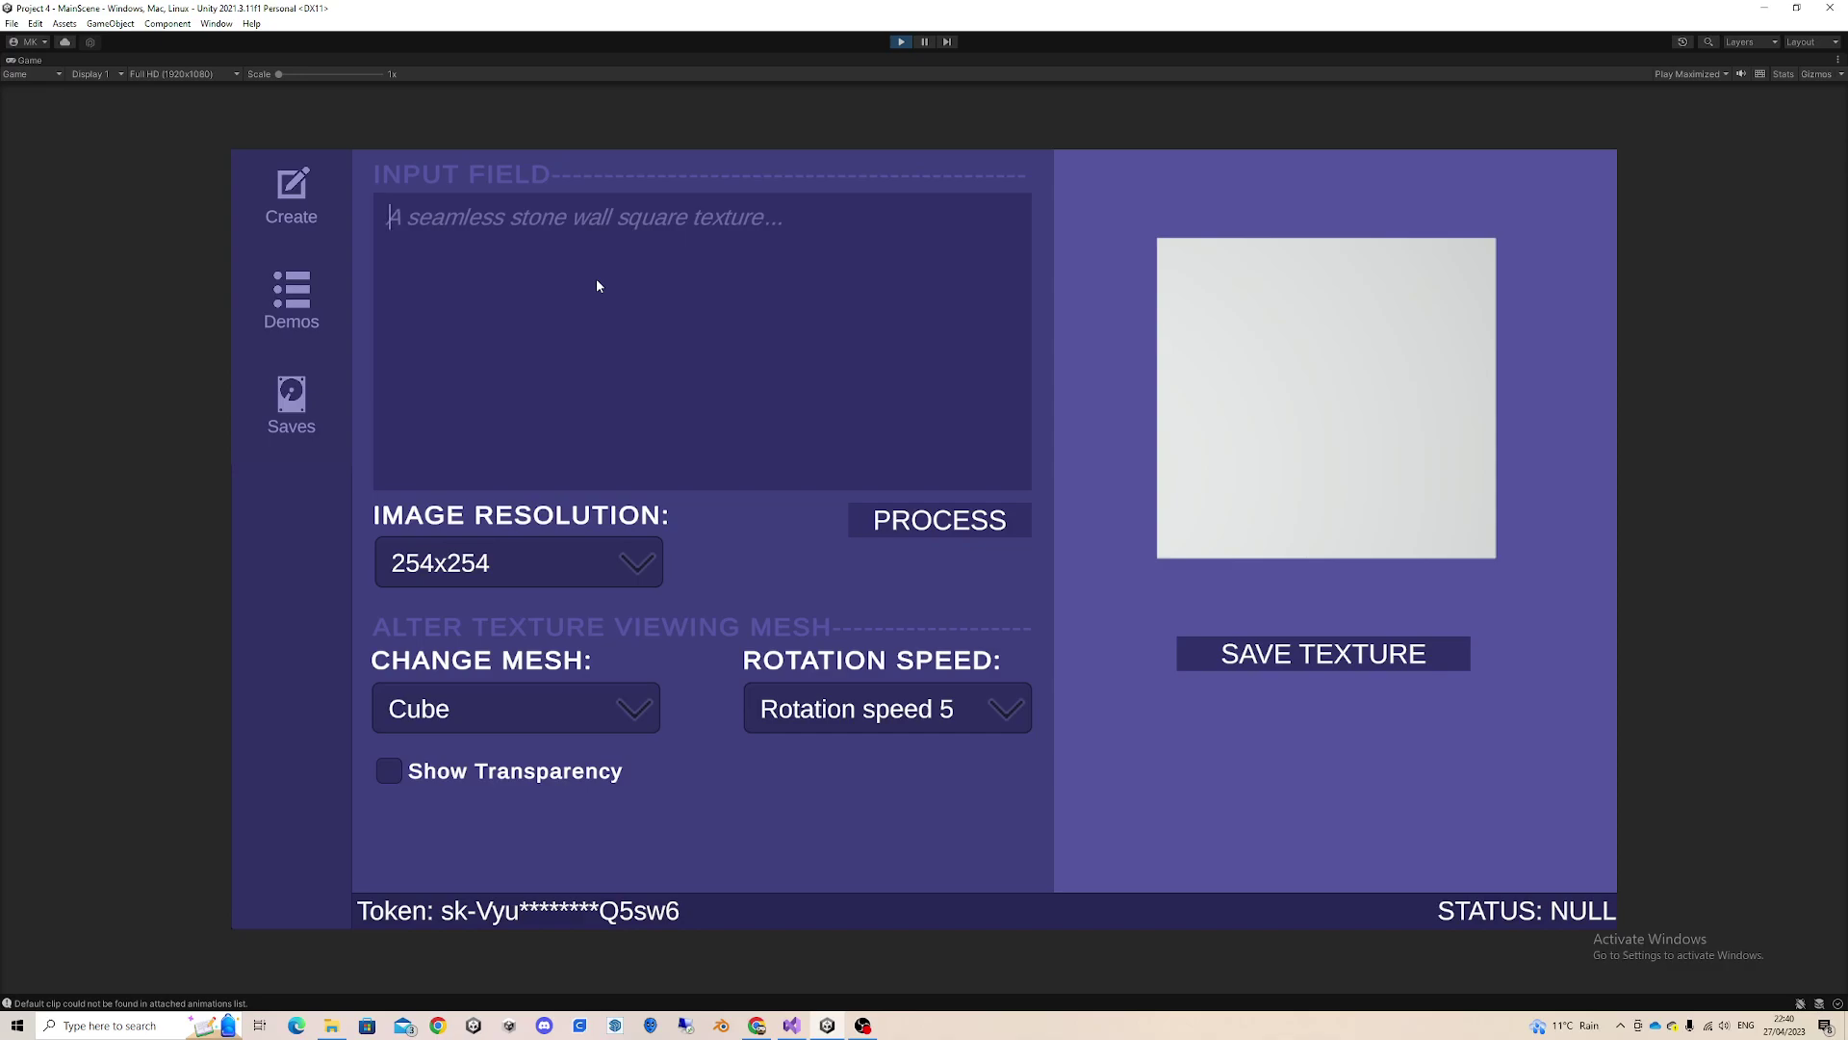
type("A se")
key("BackSpace")
key("BackSpace")
type("spider web ")
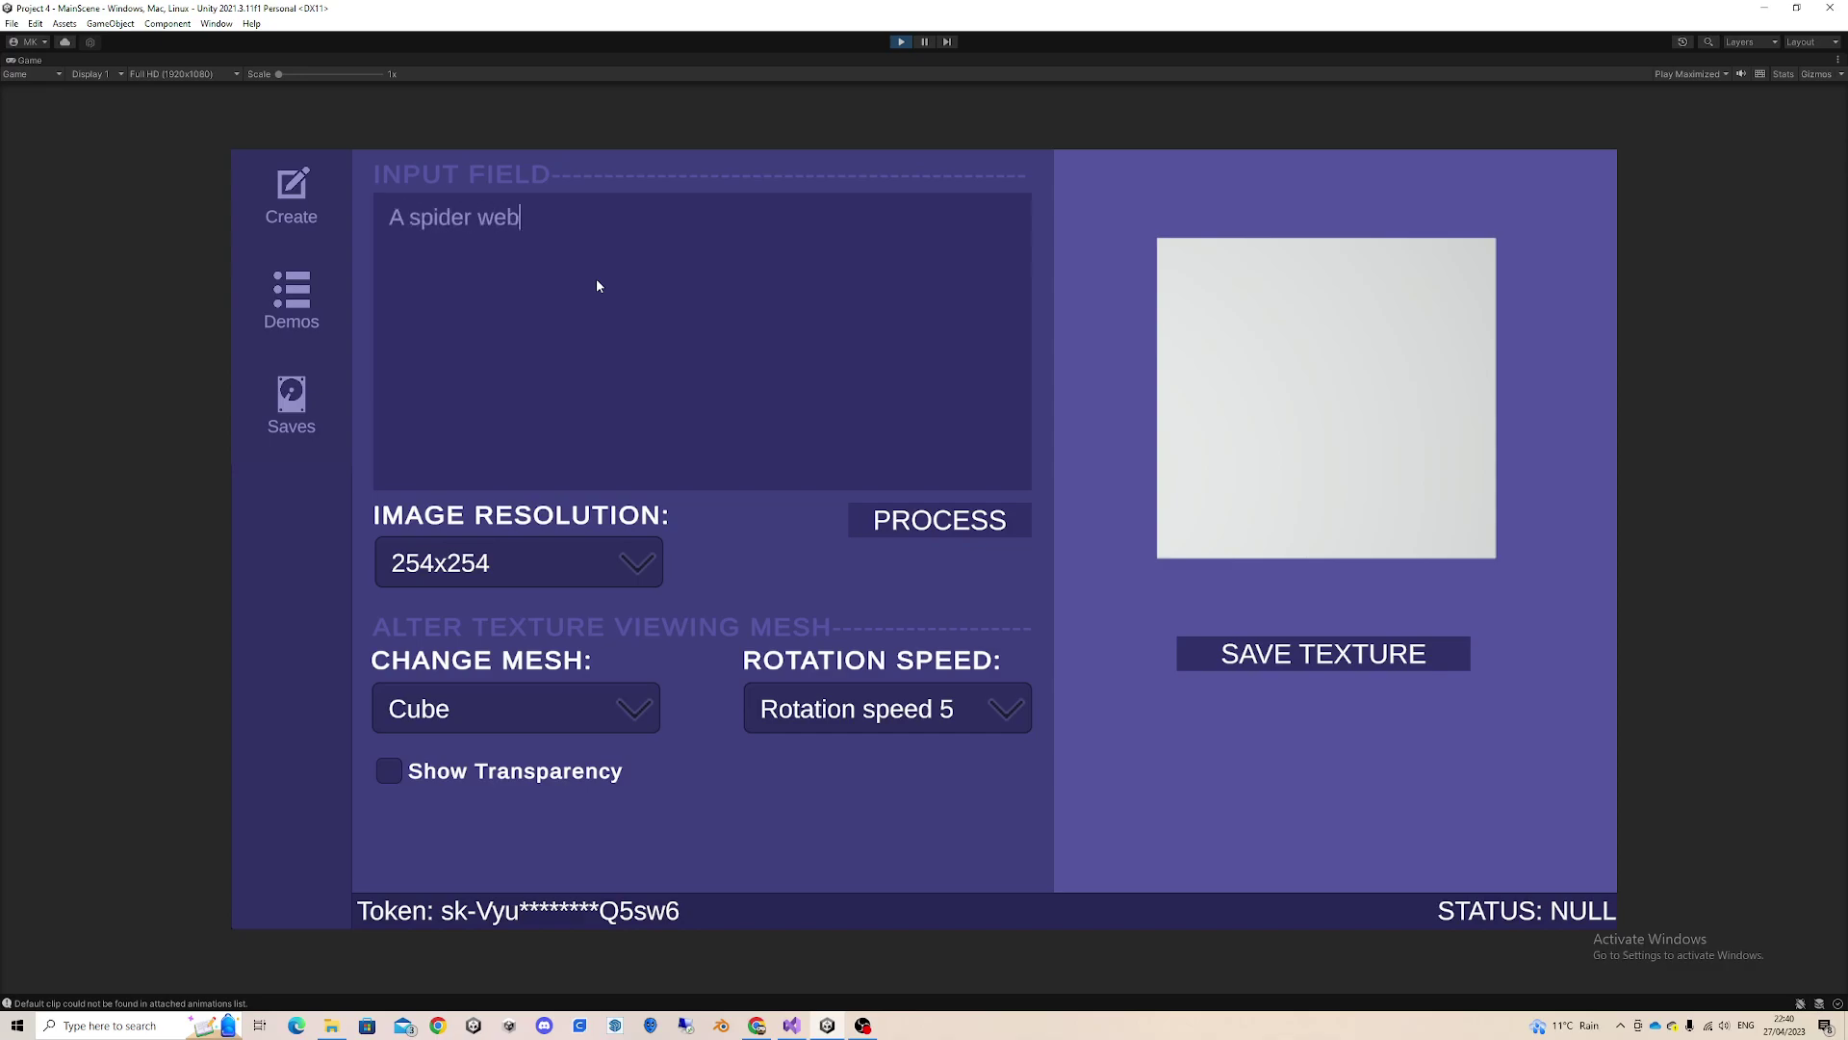
type("on a solid black back")
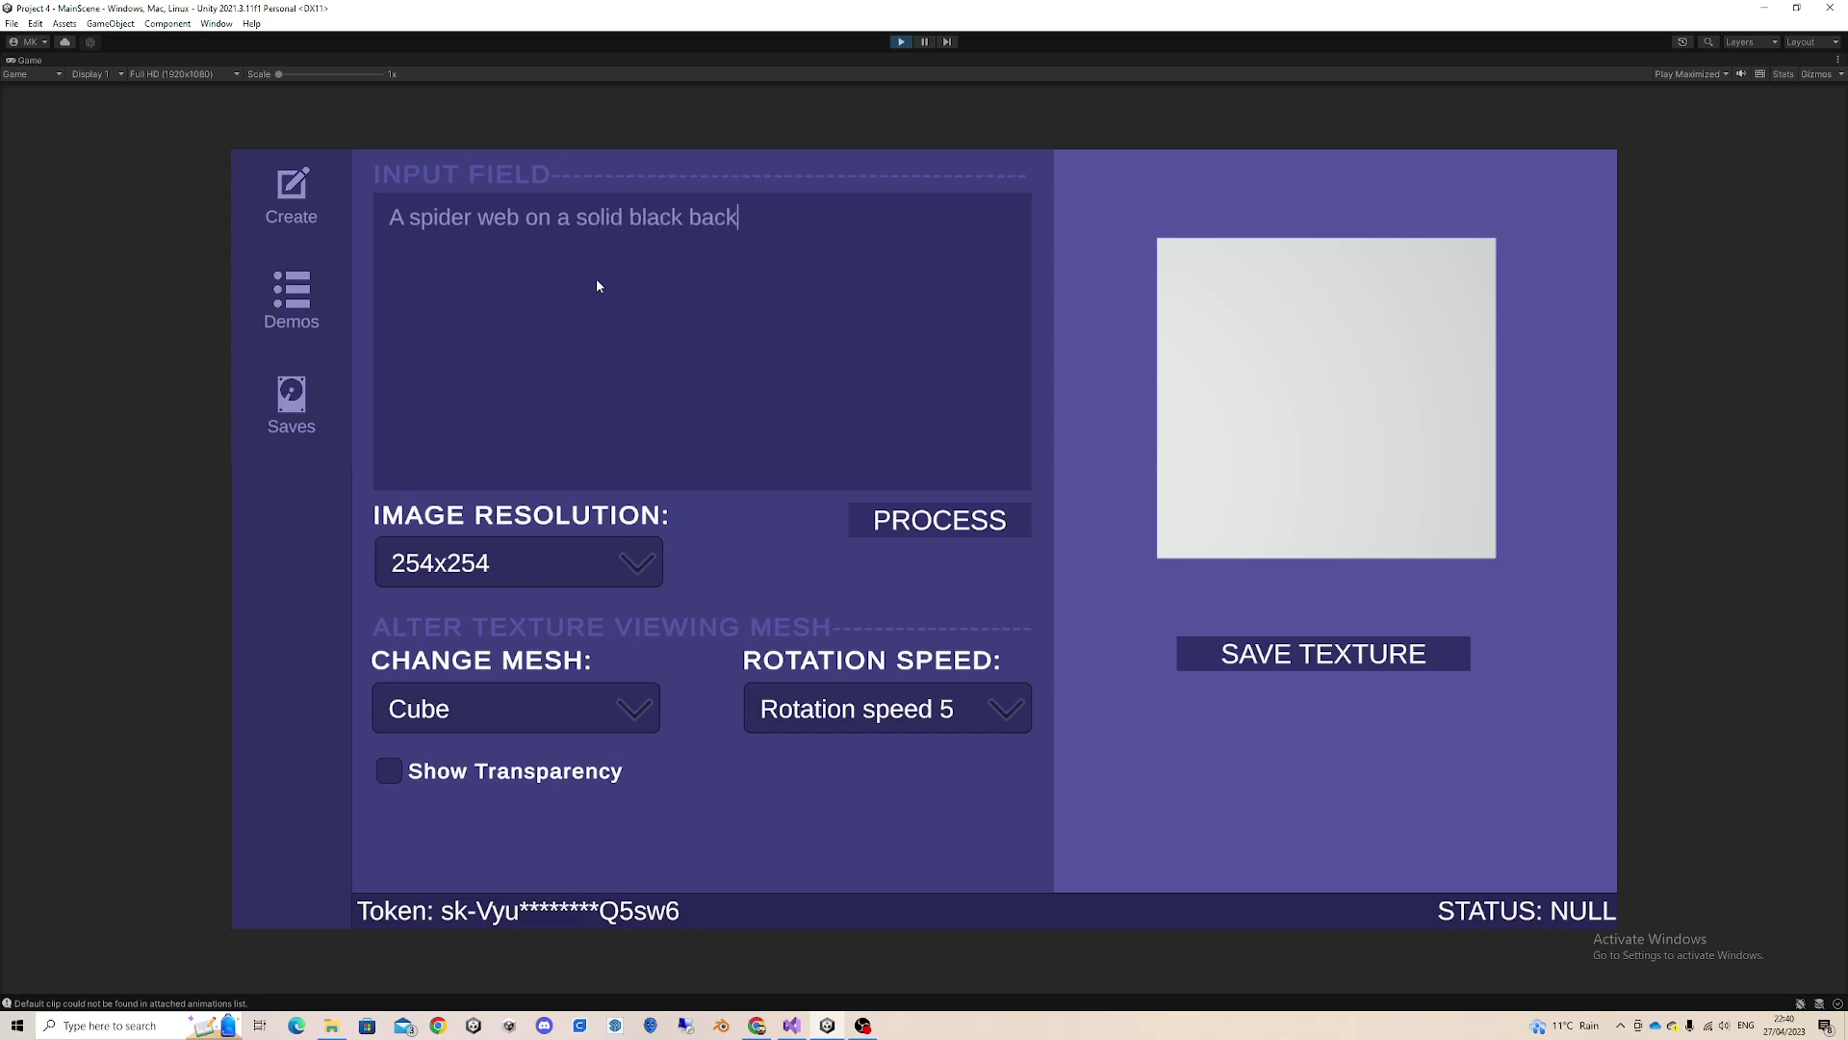
type("ground")
left_click(603, 572)
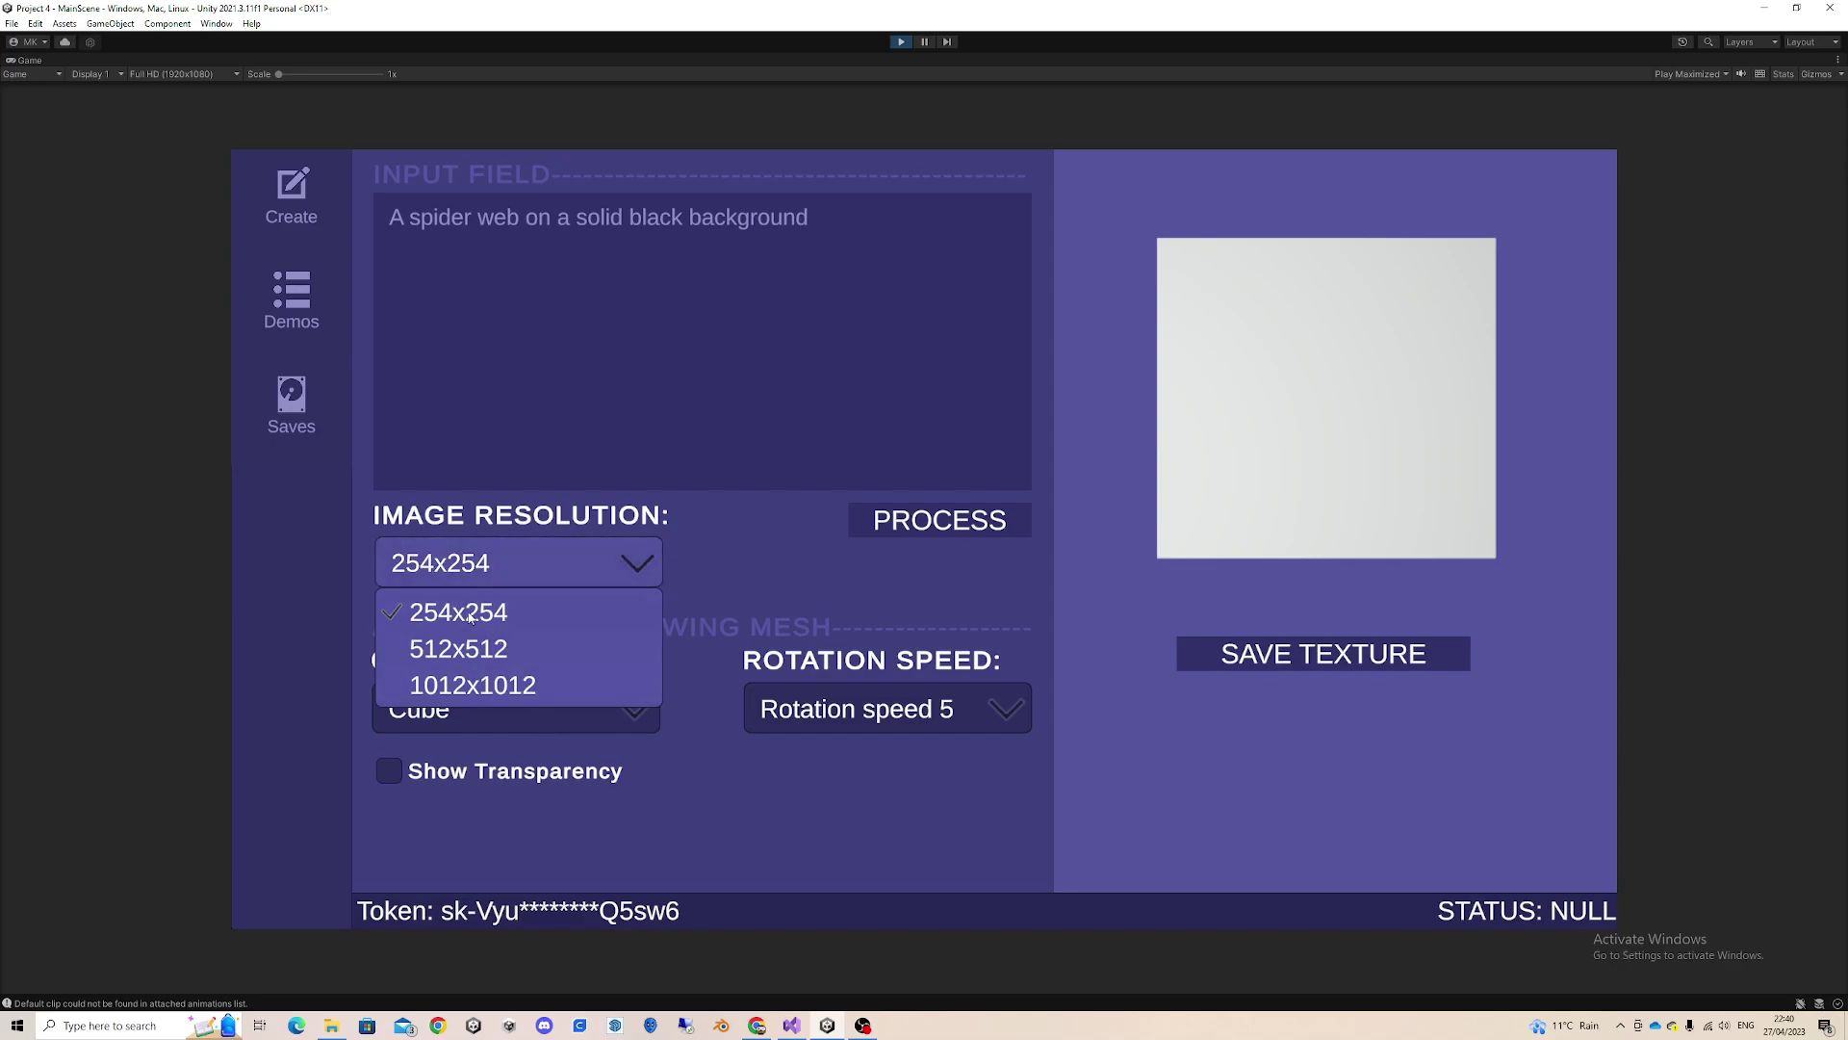
left_click(467, 613)
left_click(582, 695)
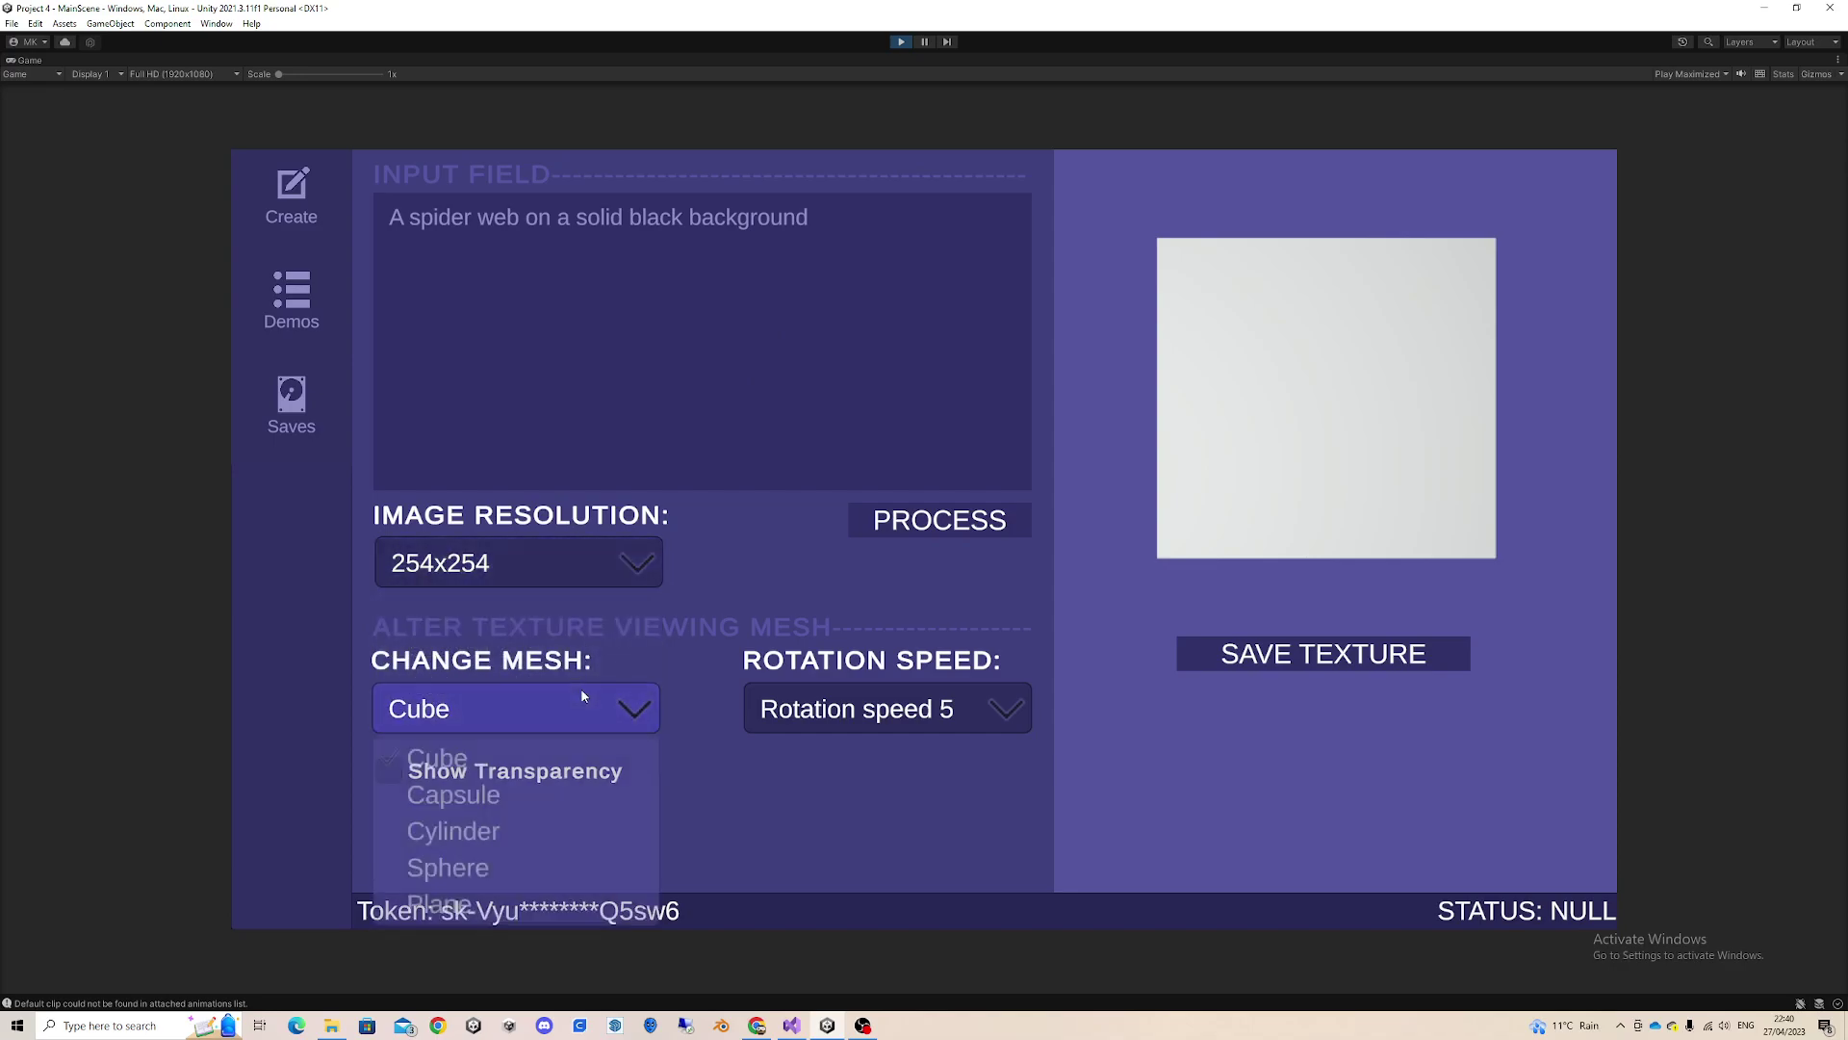
left_click(464, 802)
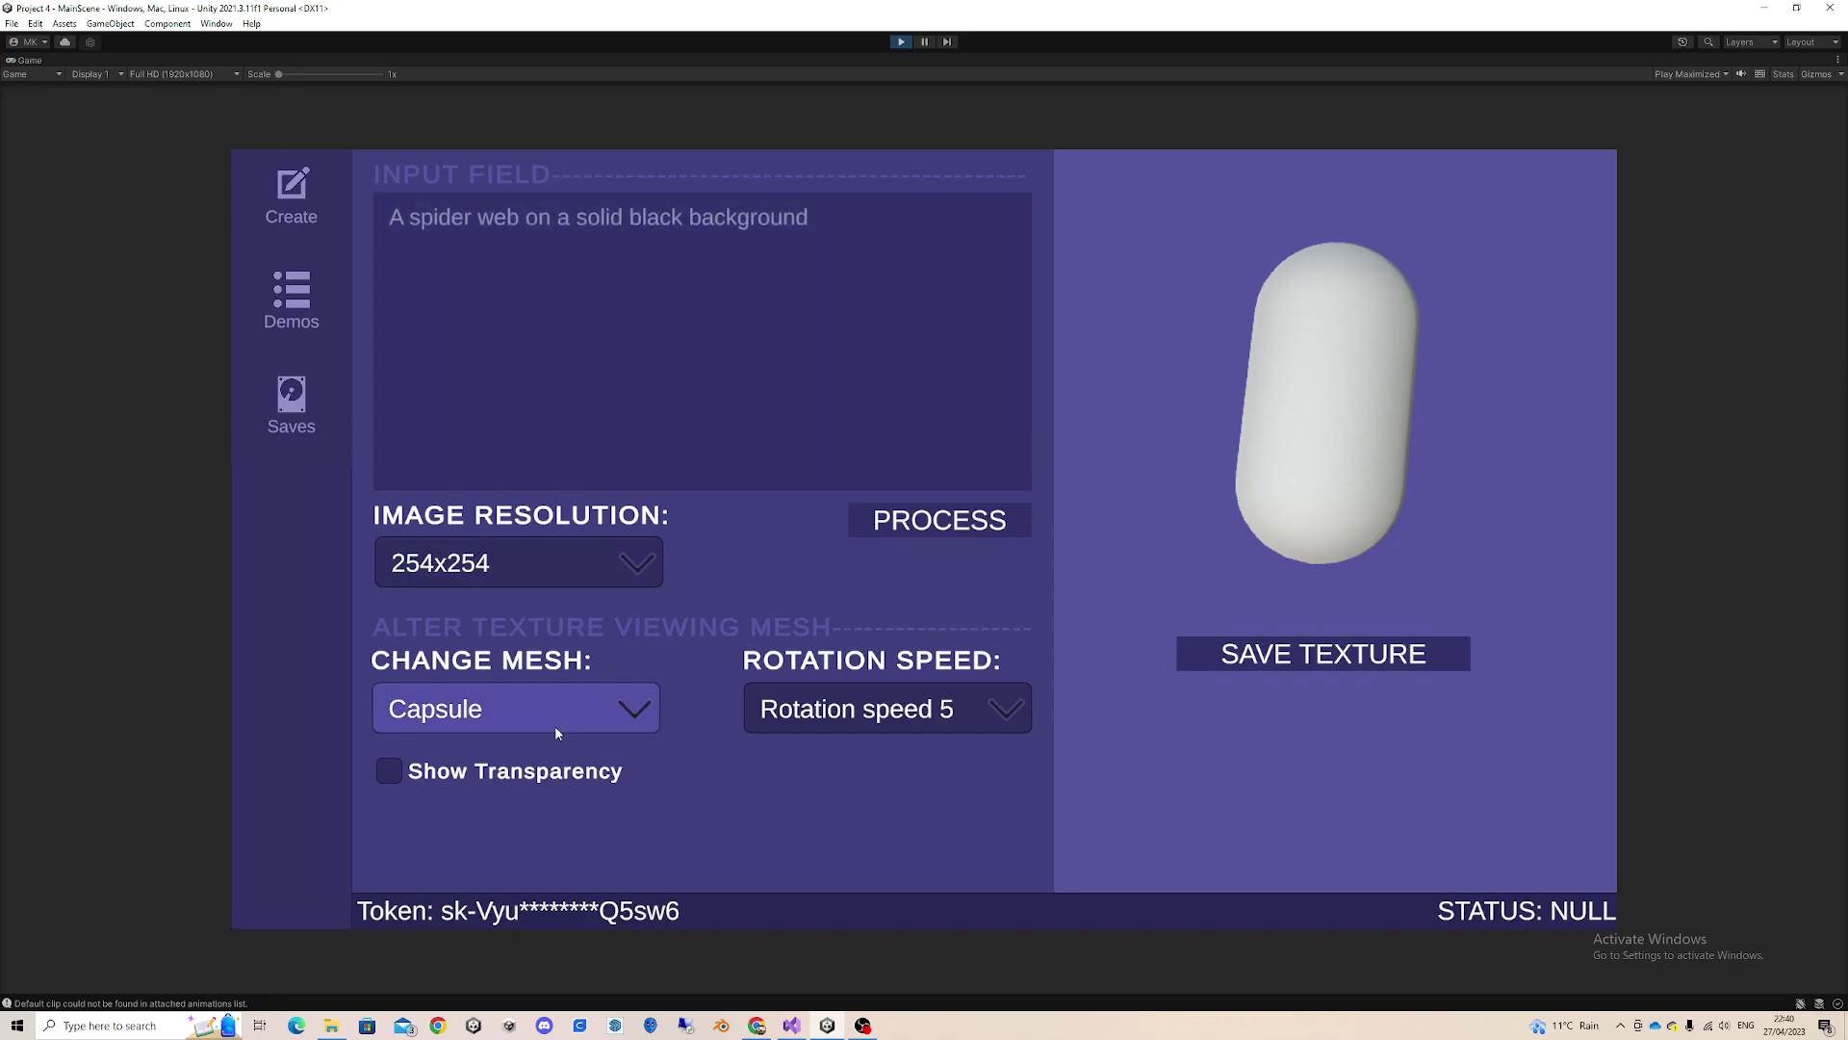
left_click(555, 725)
left_click(493, 762)
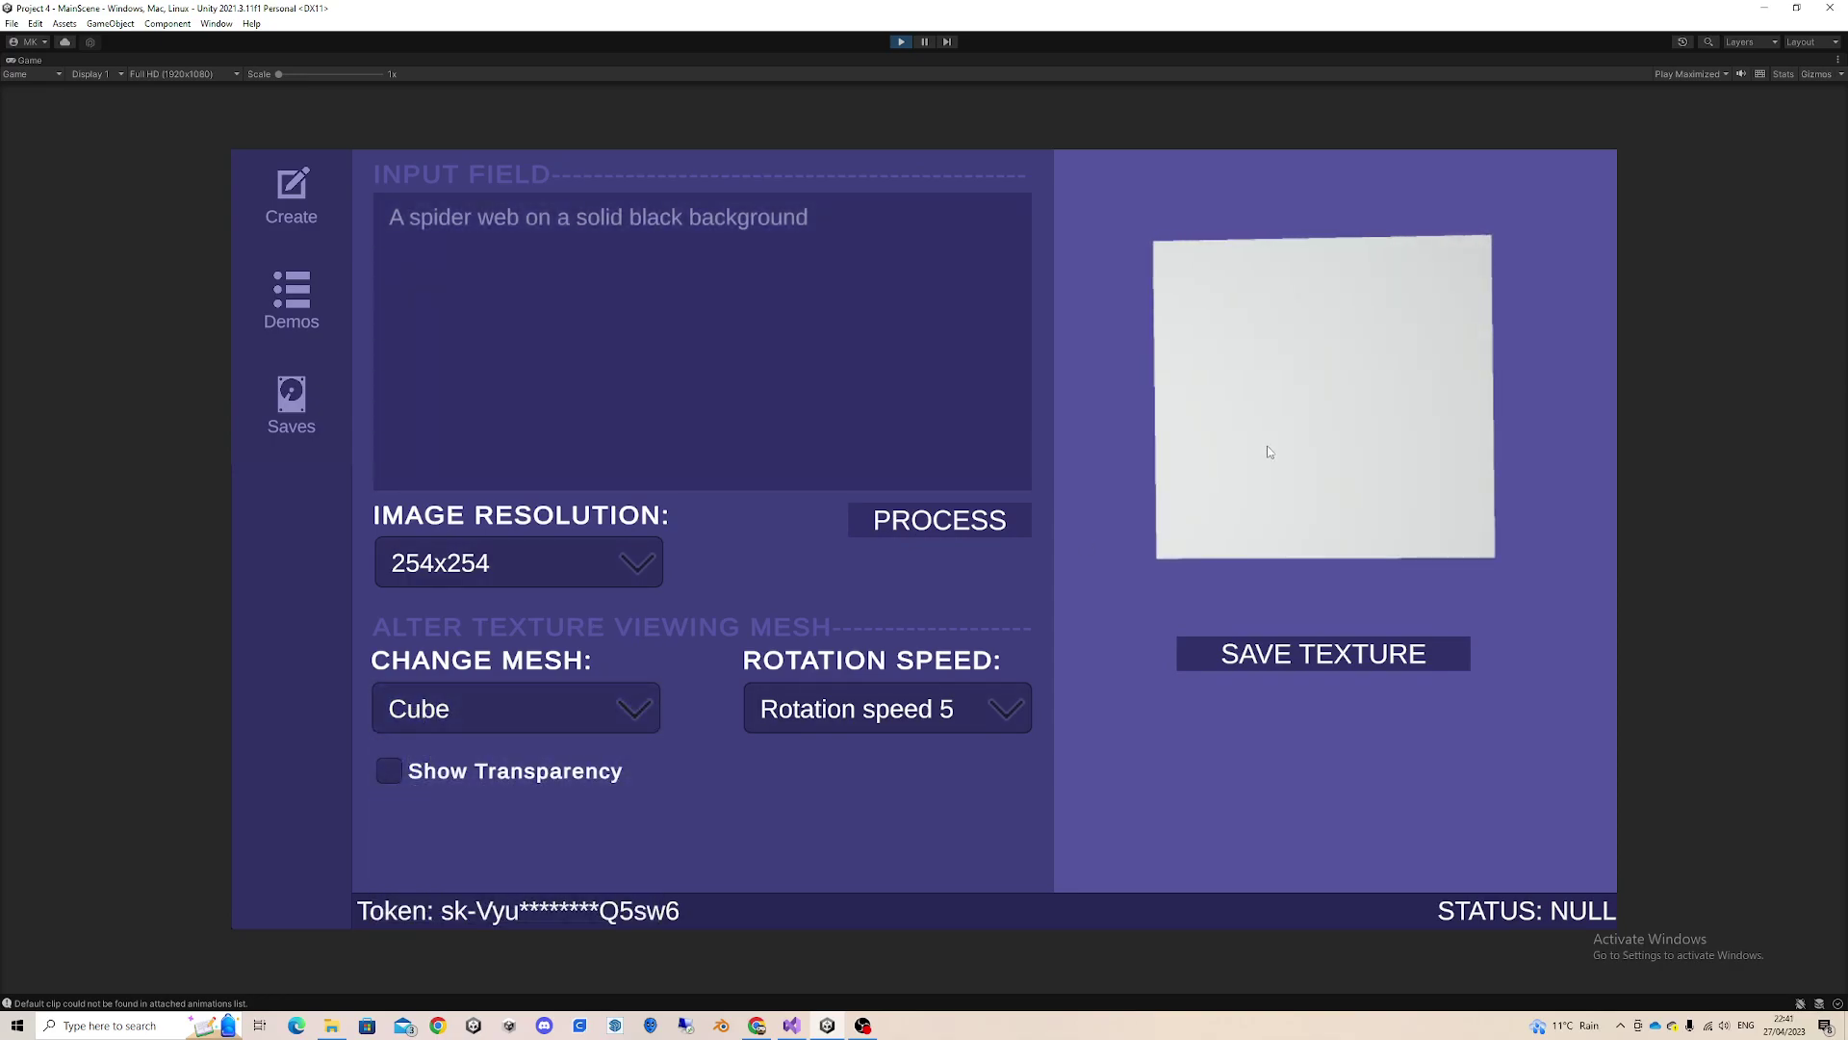
left_click(871, 710)
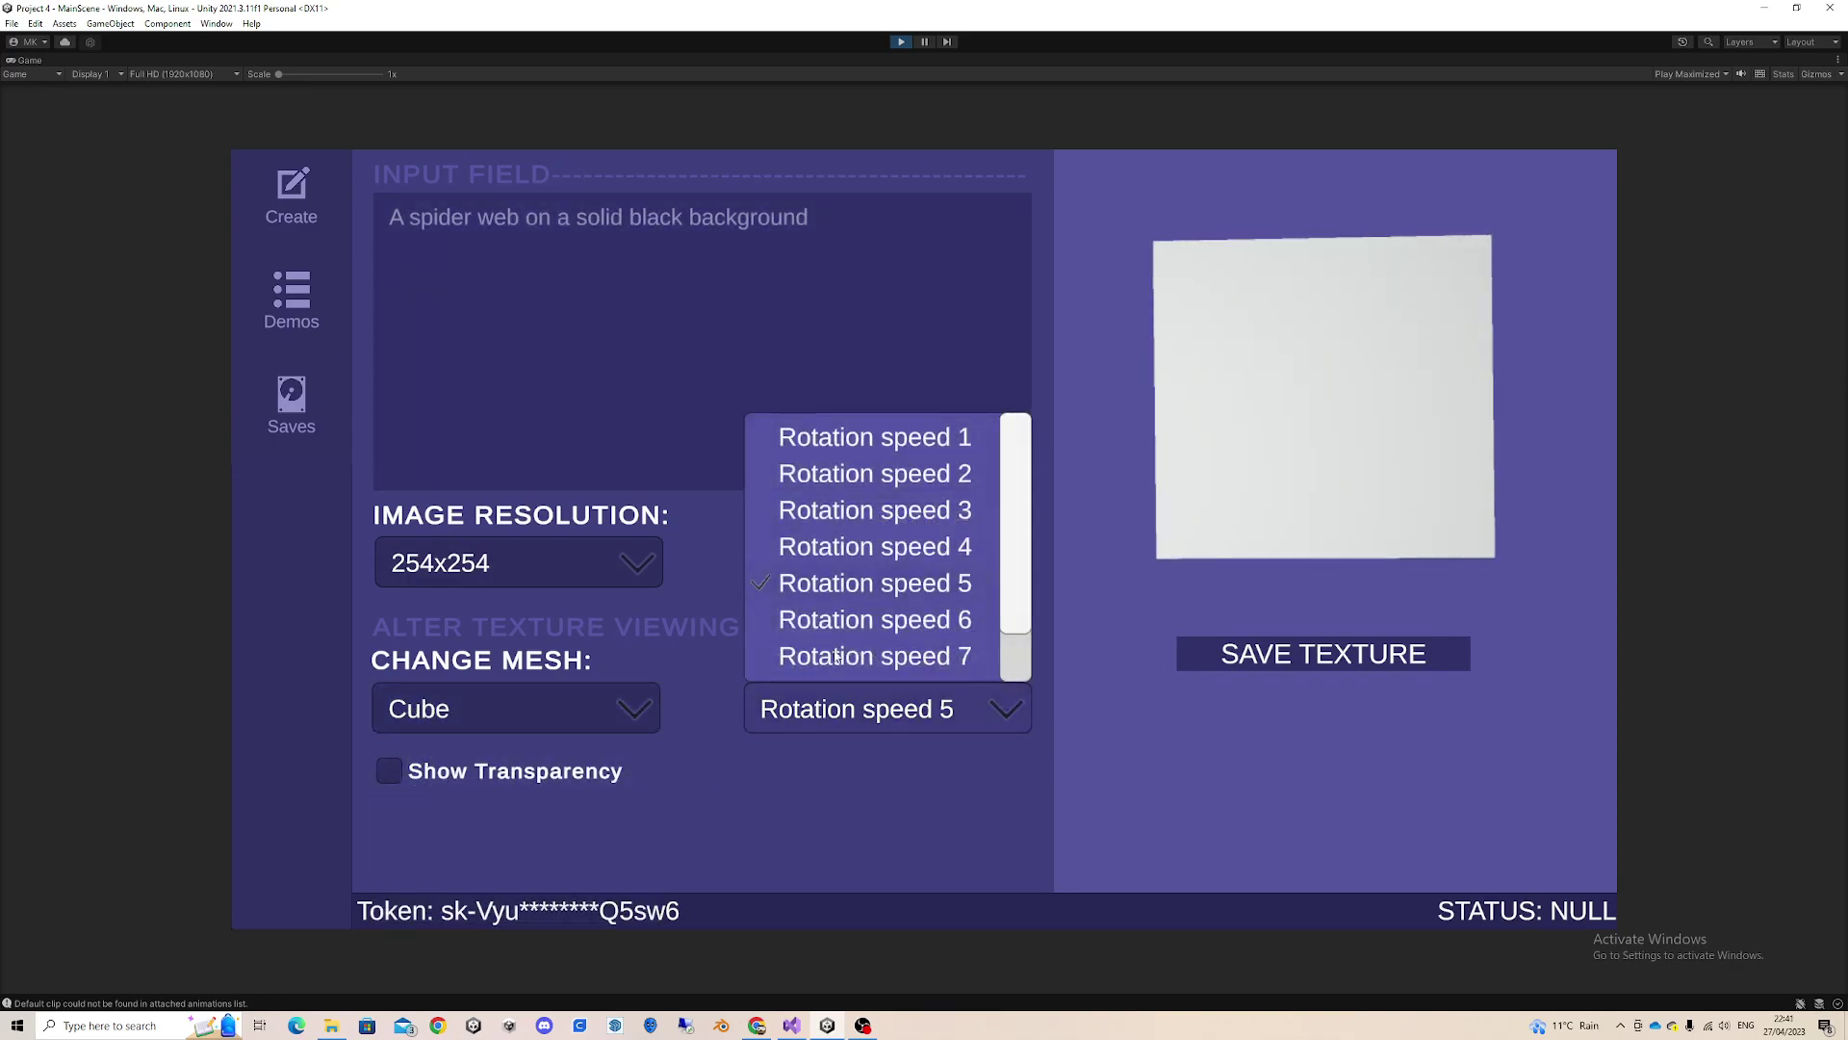
left_click(871, 697)
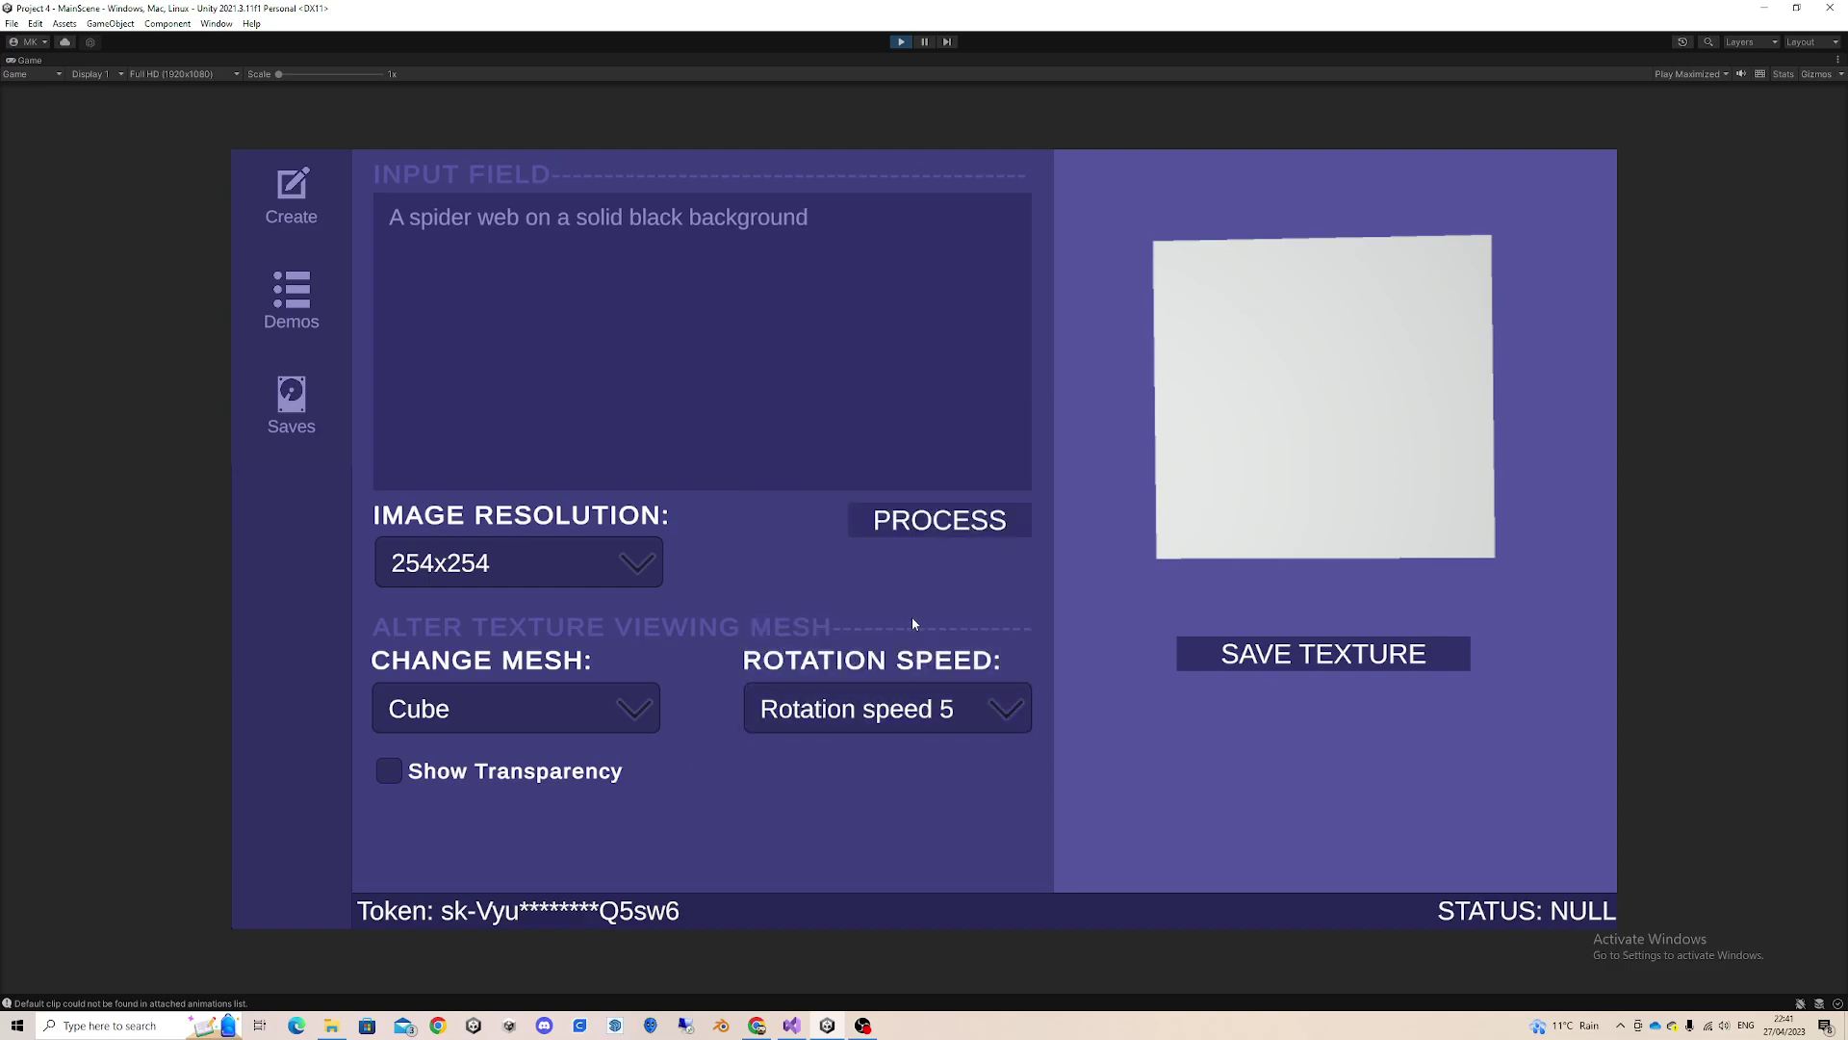
left_click(394, 770)
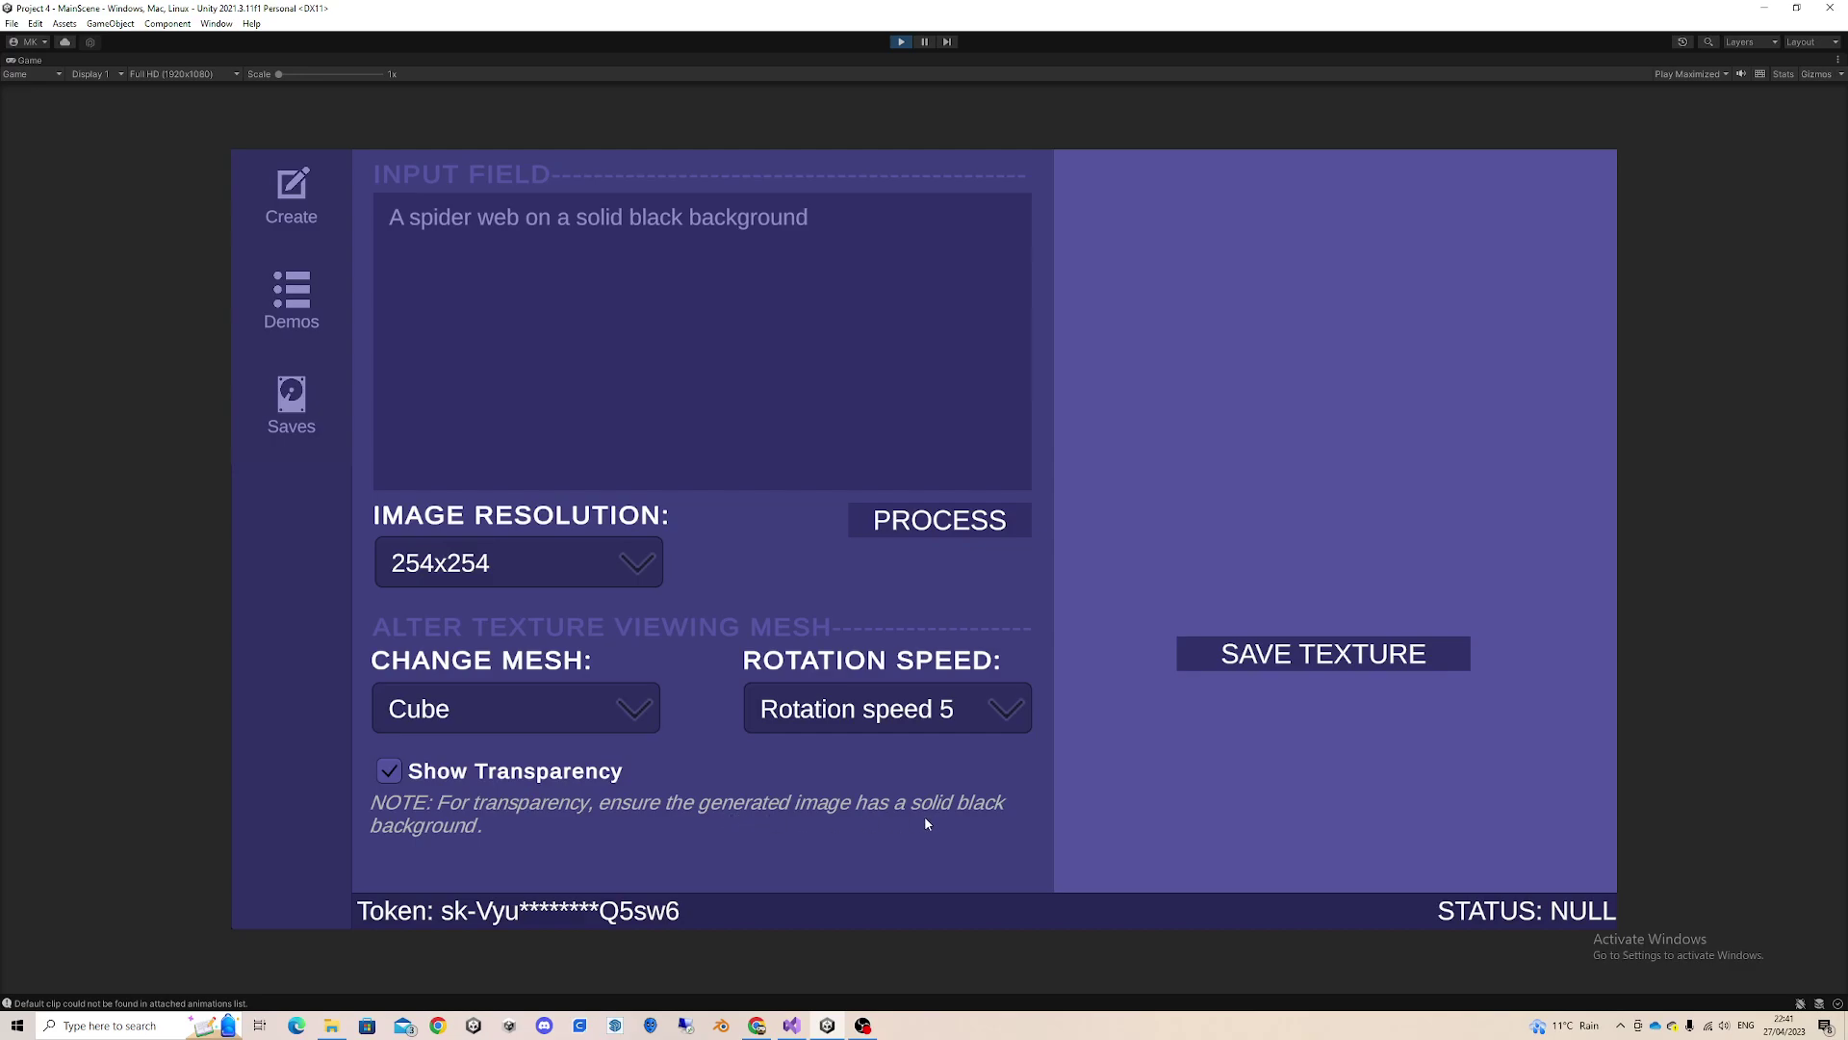
left_click(389, 776)
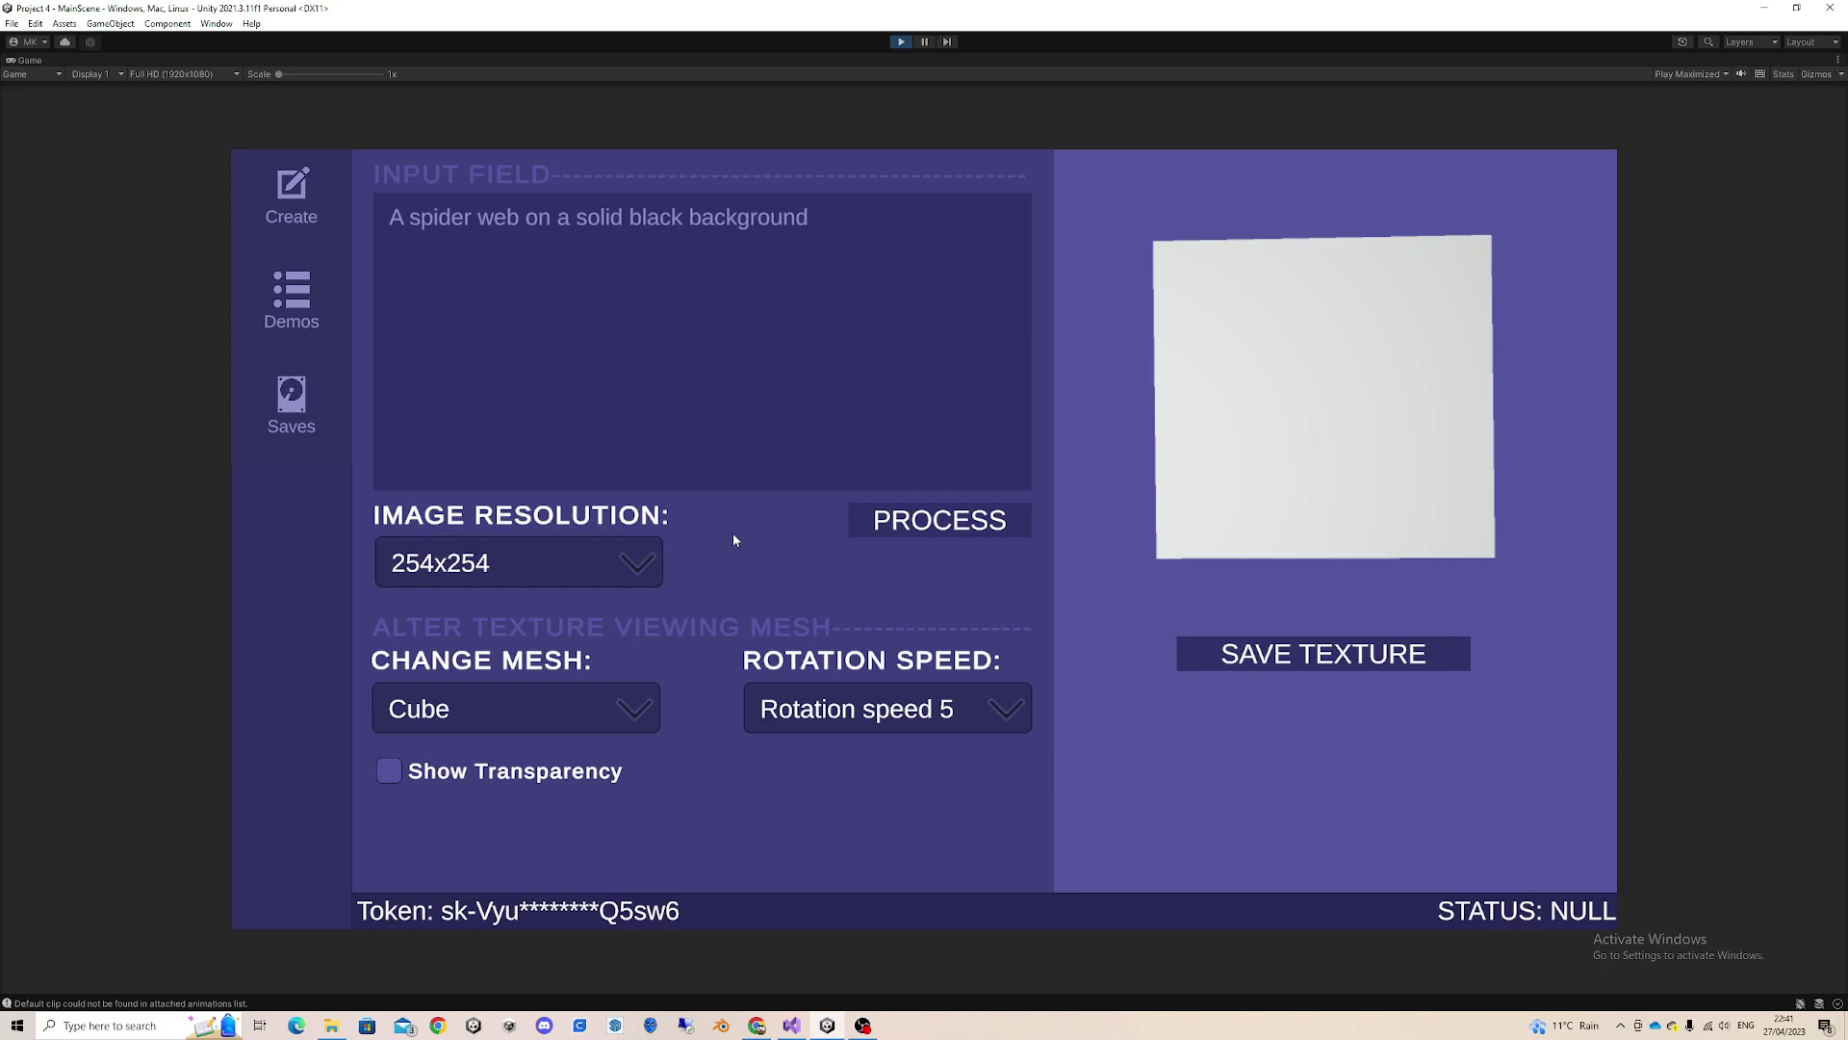
Generate the spider-web texture and enable Show Transparency so only the web strands show on the cube.
left_click(921, 520)
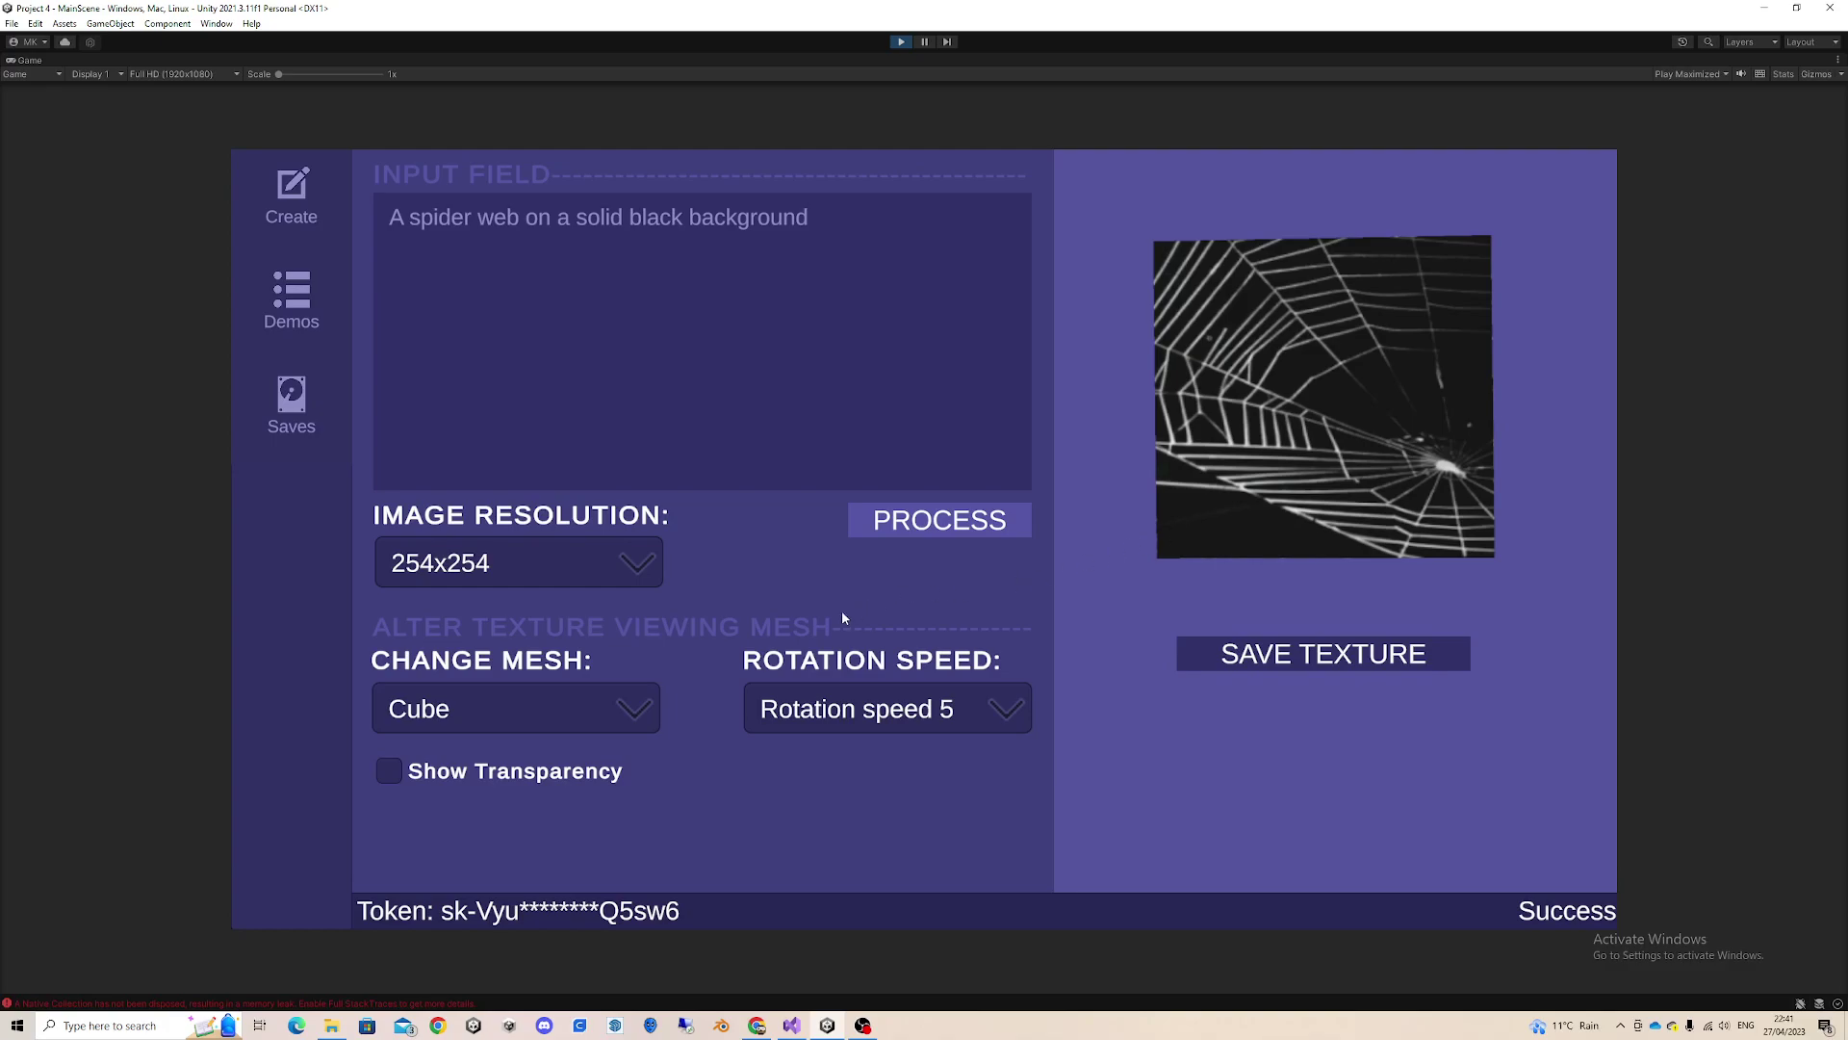
left_click(388, 773)
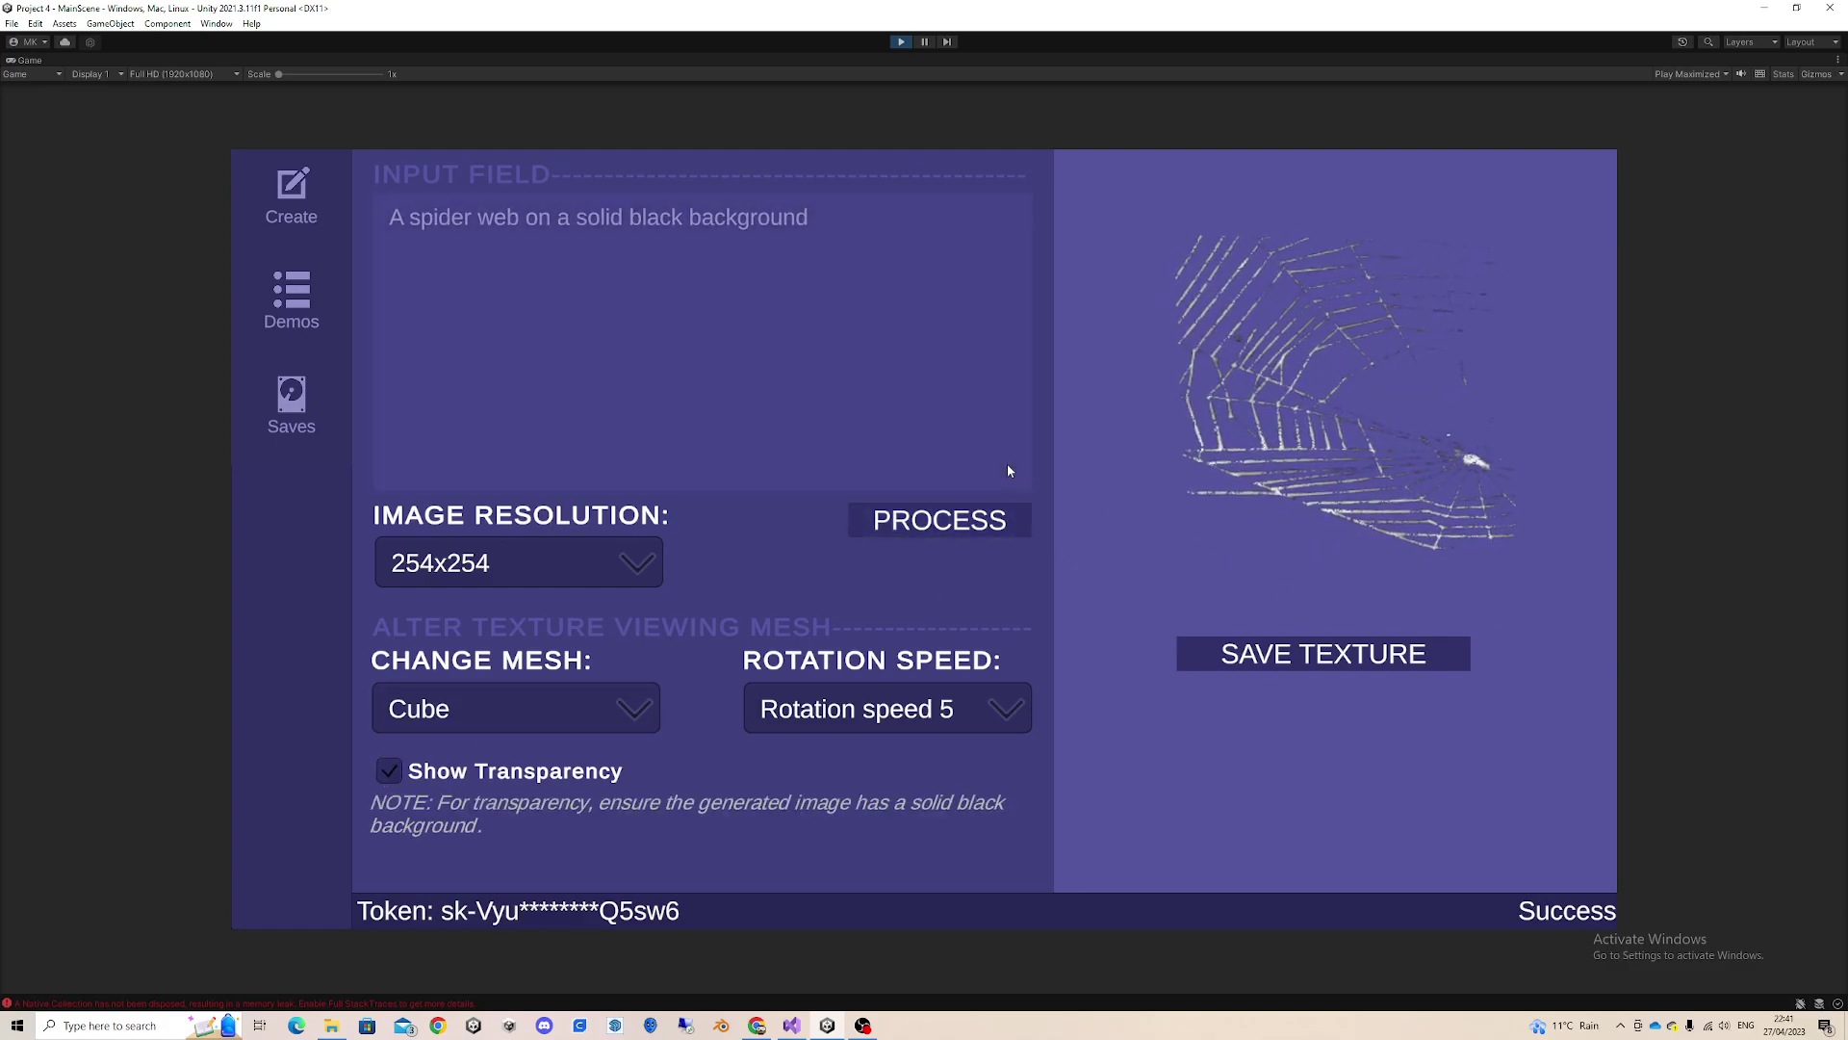
Open the texture saving panel and review the description and image details text.
left_click(1289, 653)
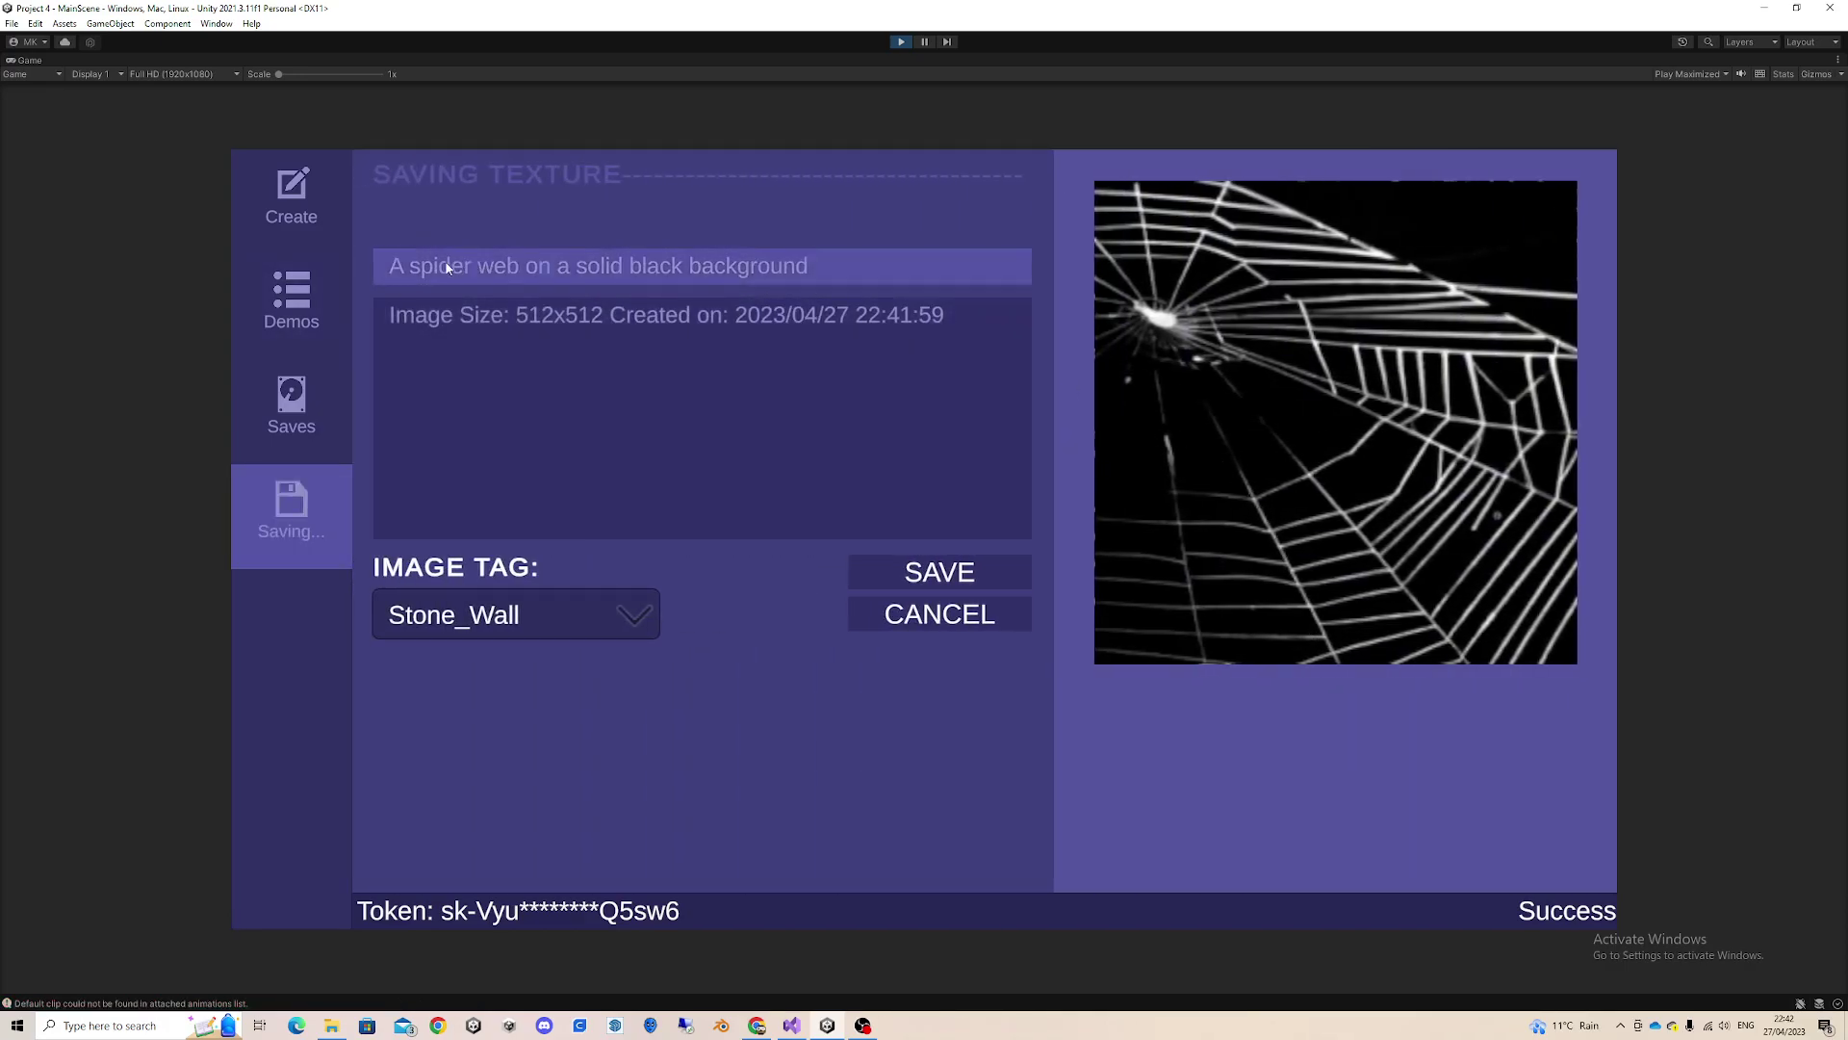
left_click(722, 273)
key("End")
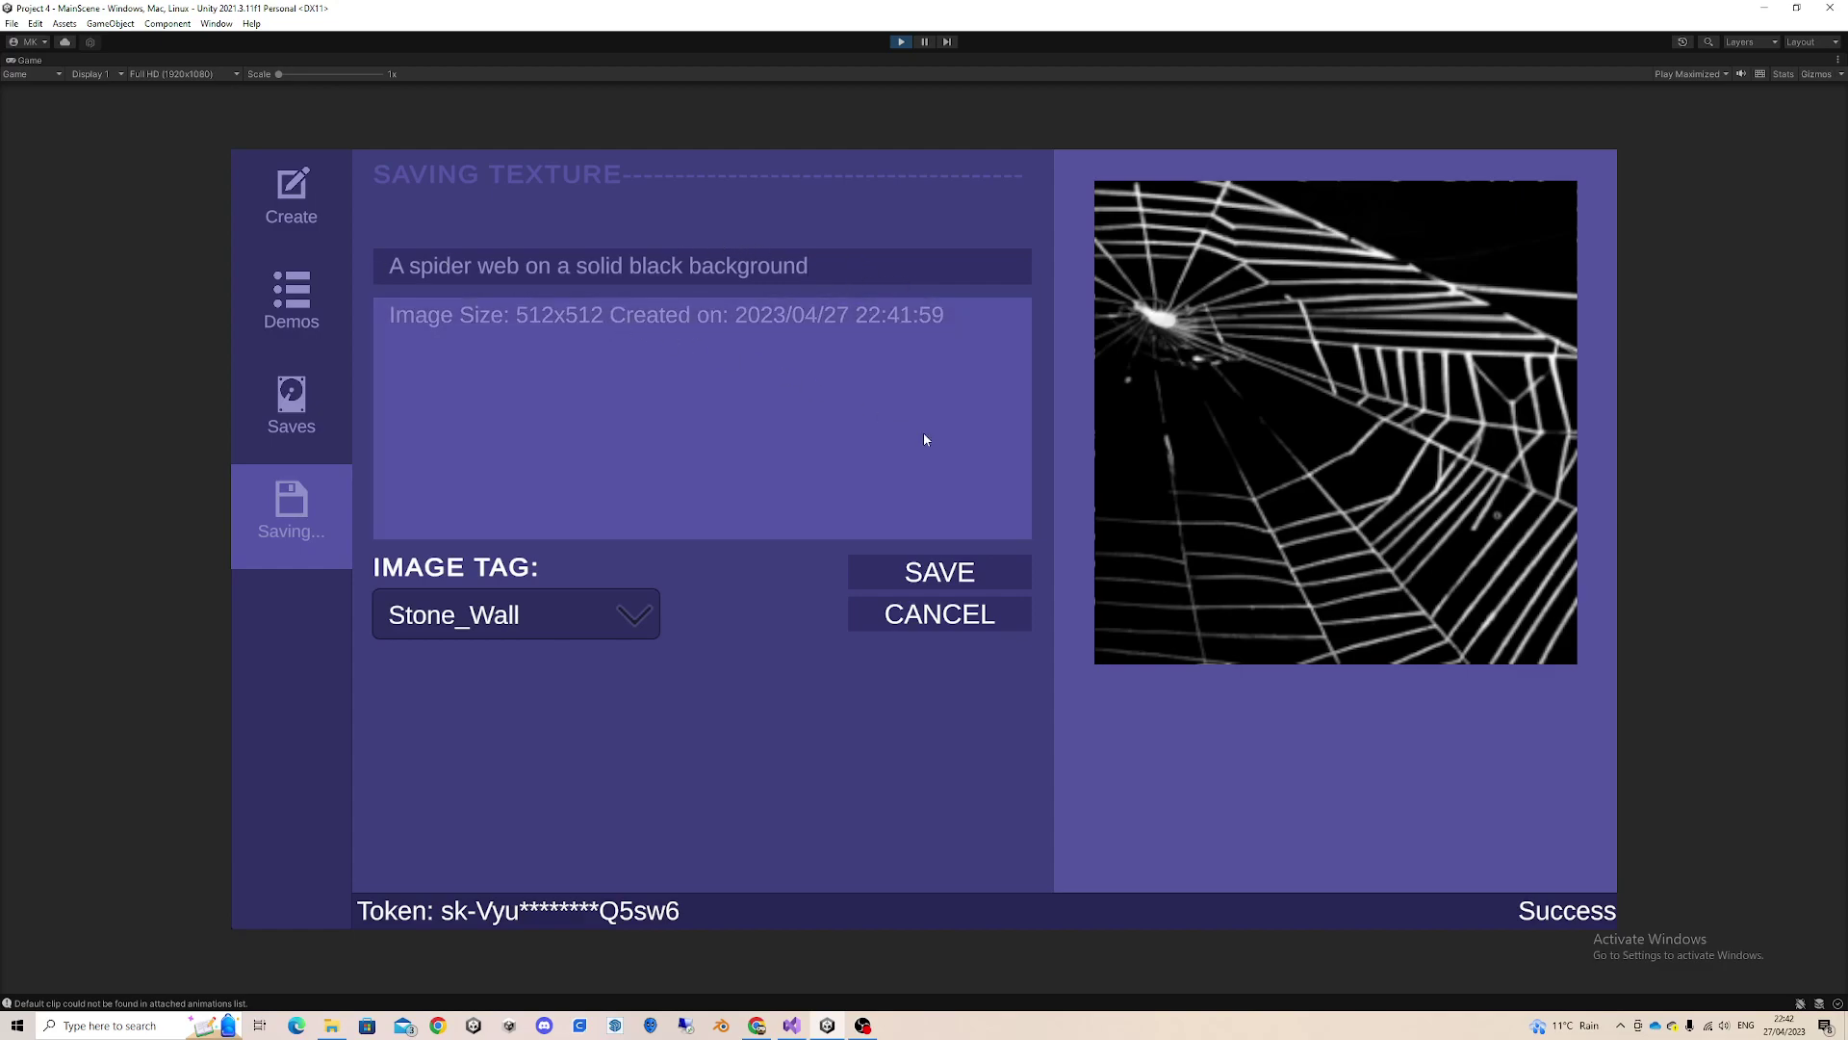
left_click(711, 416)
left_click(724, 408)
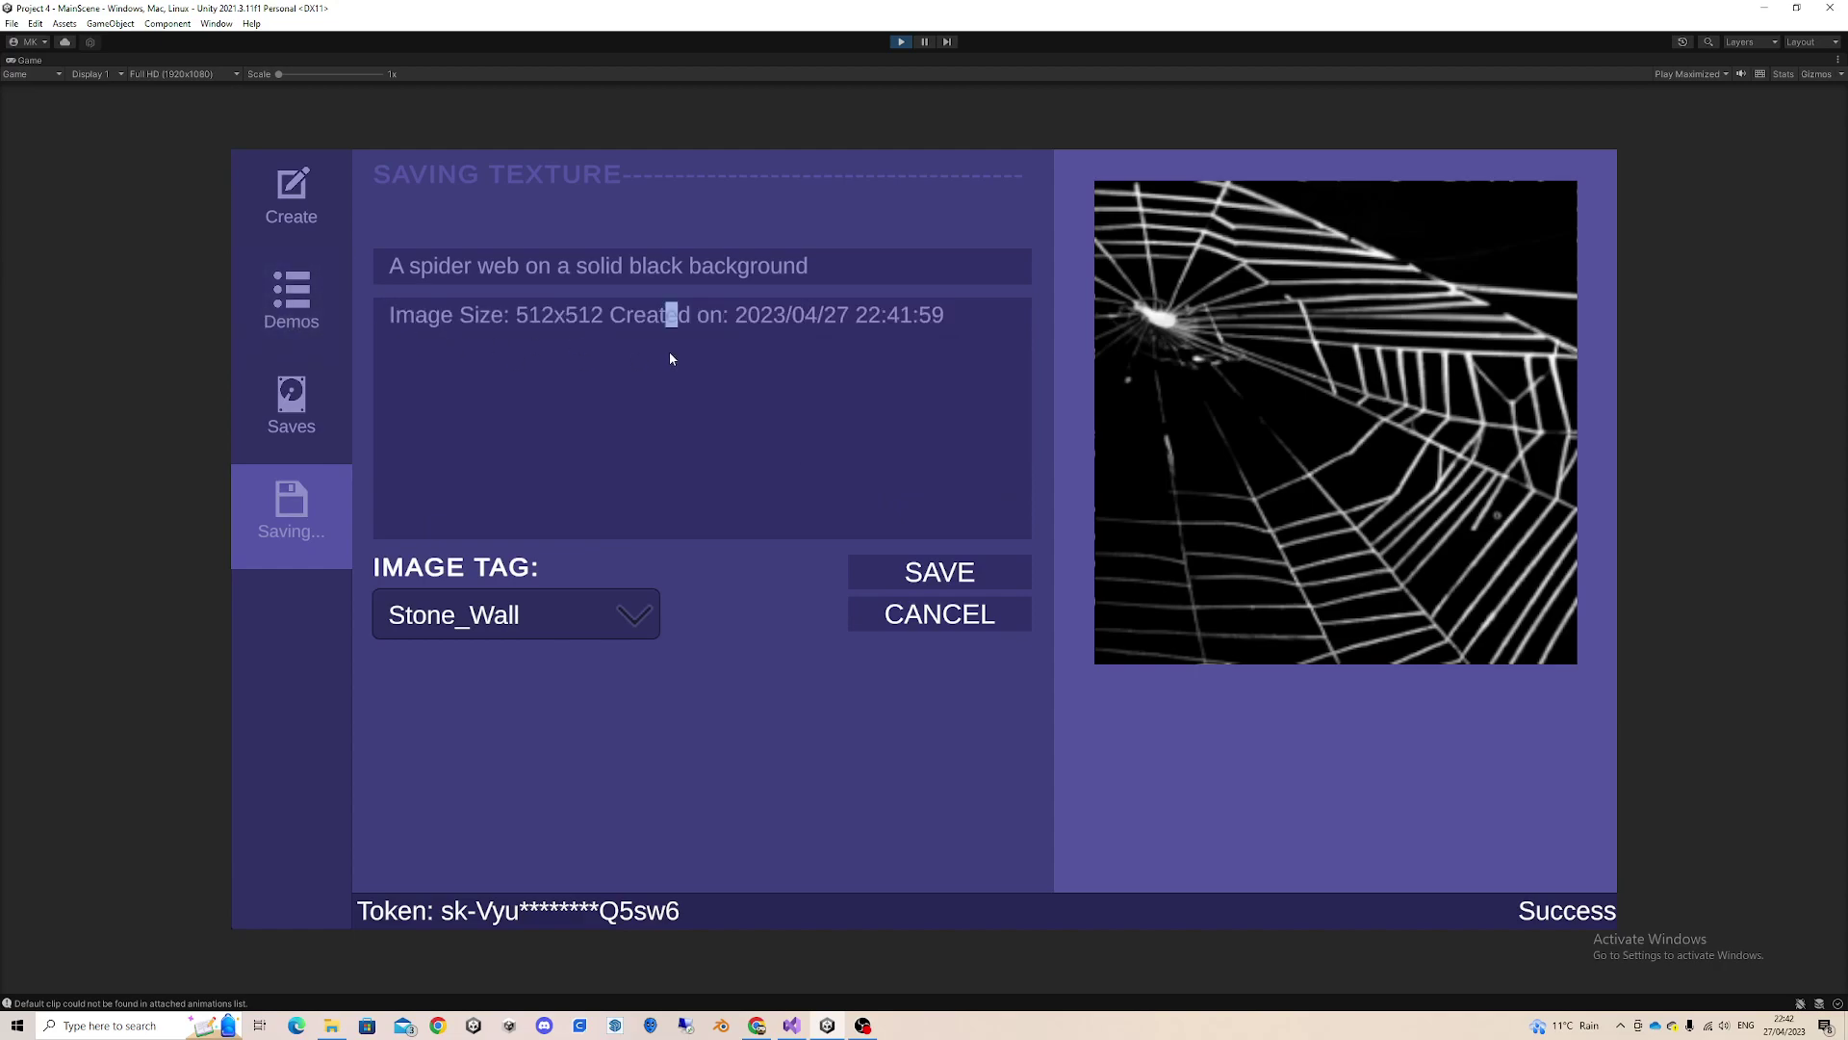
double_click(558, 315)
left_click_drag(678, 318, 691, 397)
left_click(707, 379)
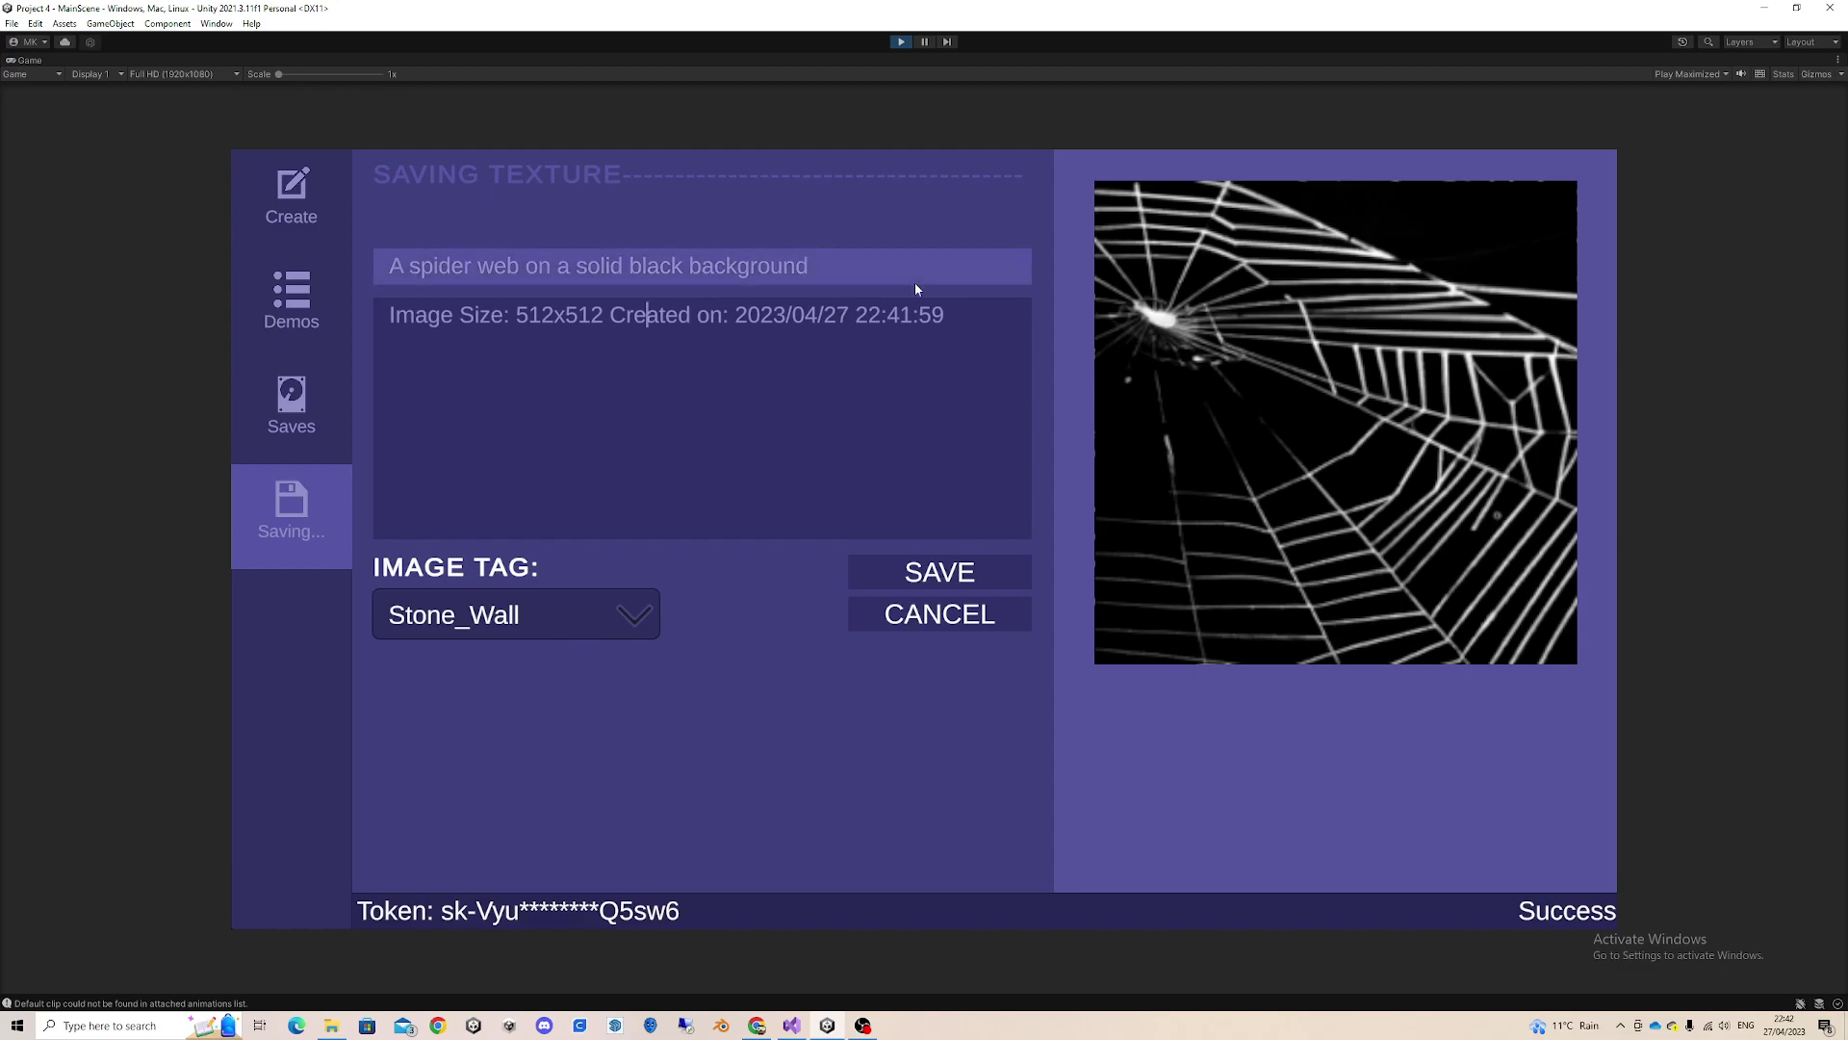
left_click(957, 322)
Tag the texture Spider_Web in the Image Tag list and save it.
left_click(631, 615)
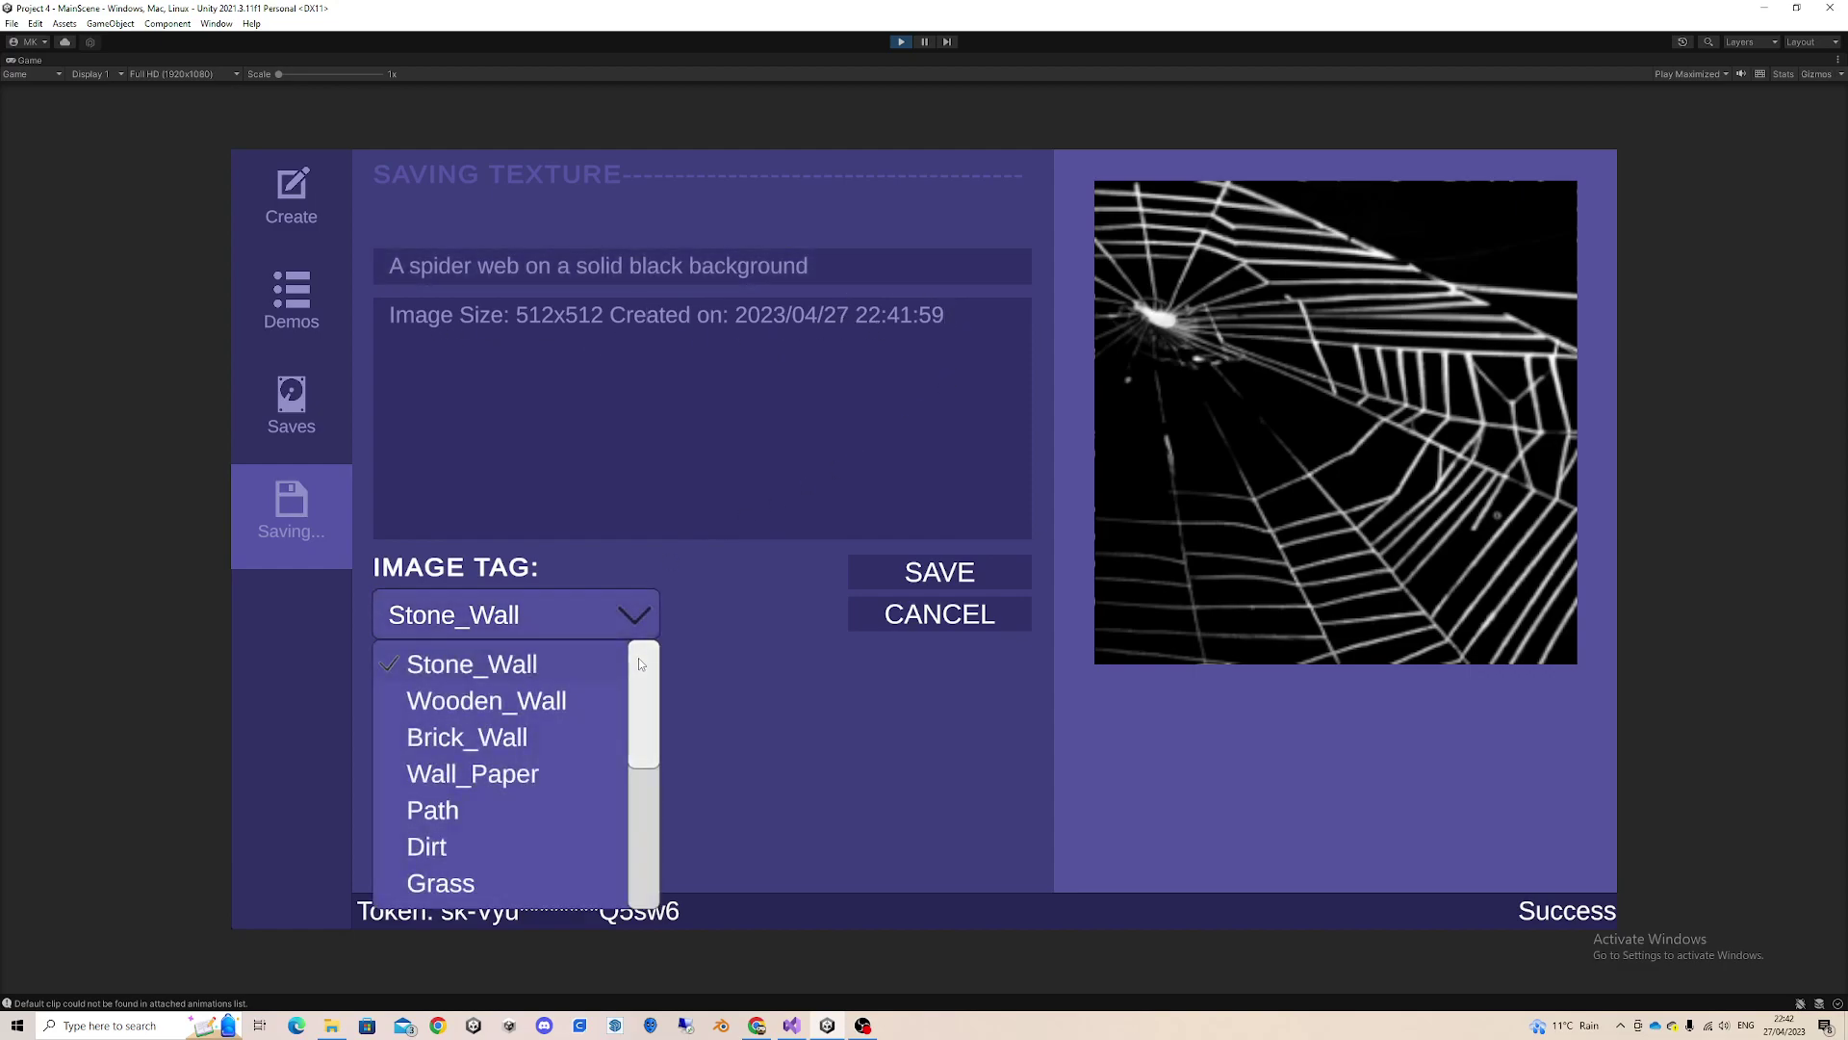
left_click_drag(638, 657, 638, 781)
left_click(535, 770)
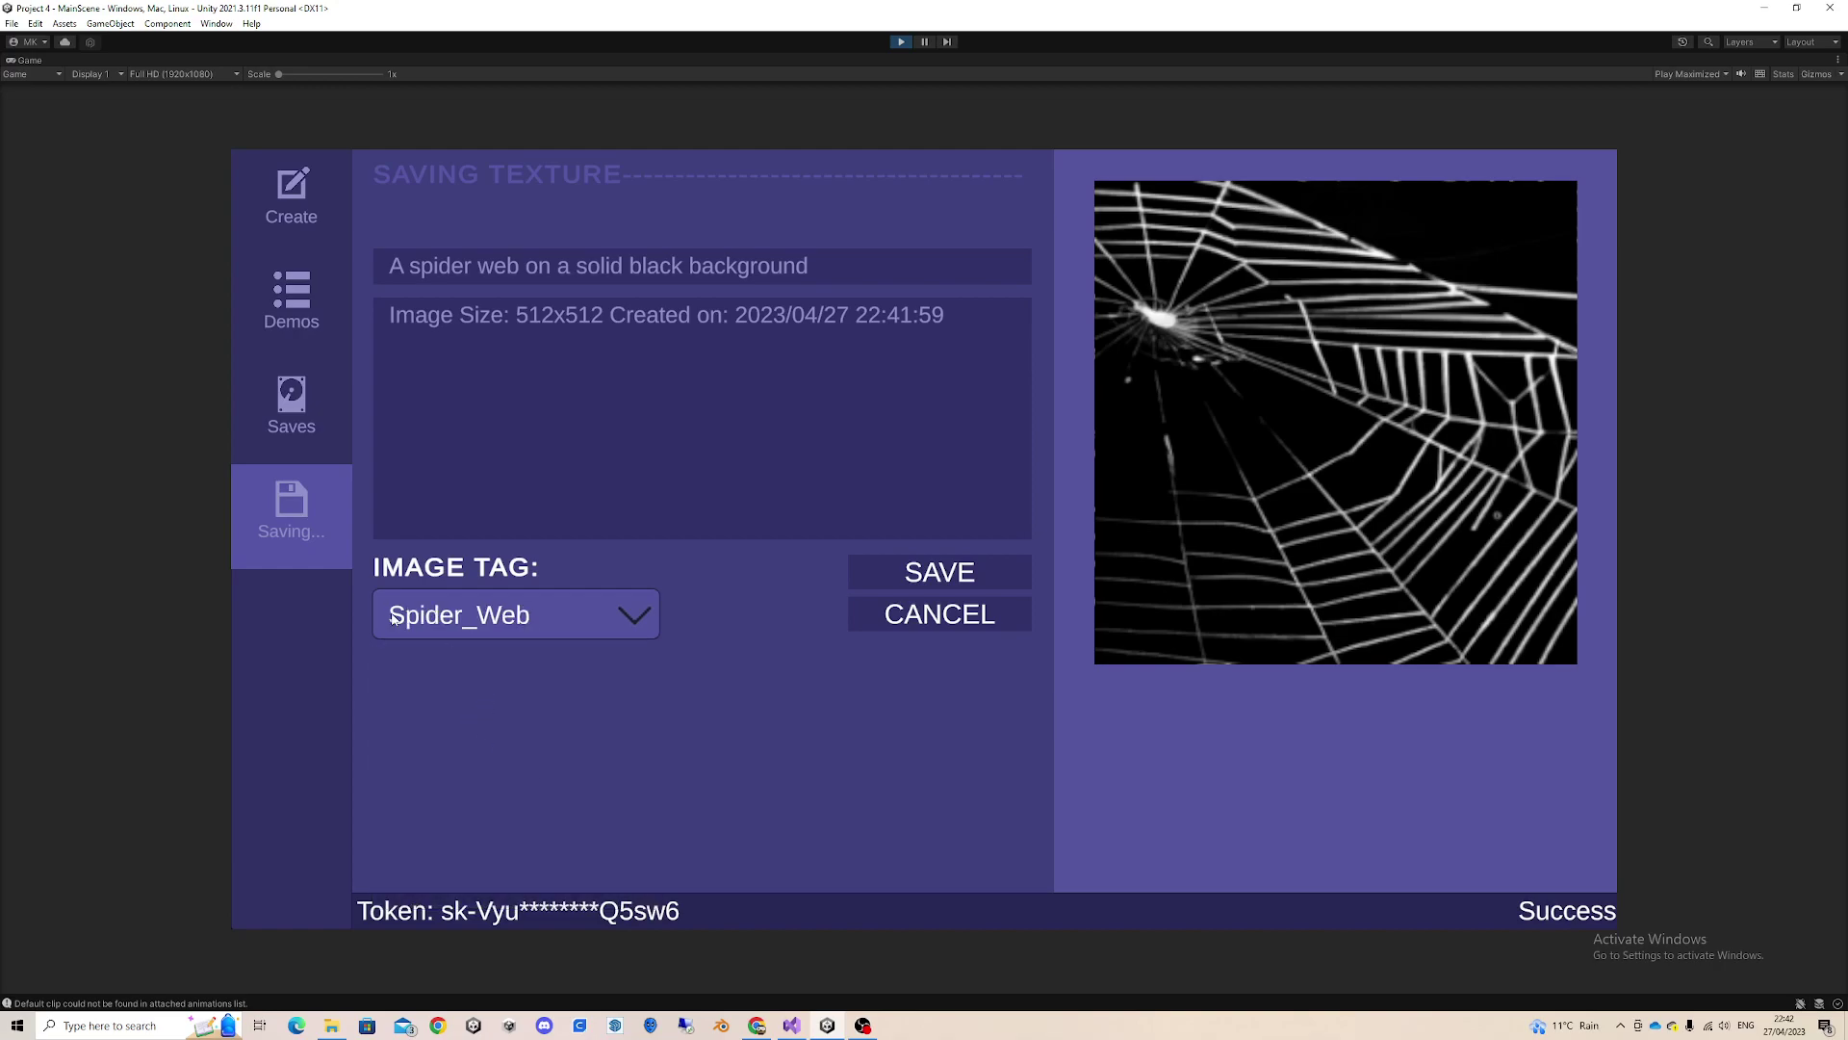
left_click(1011, 585)
left_click(1009, 589)
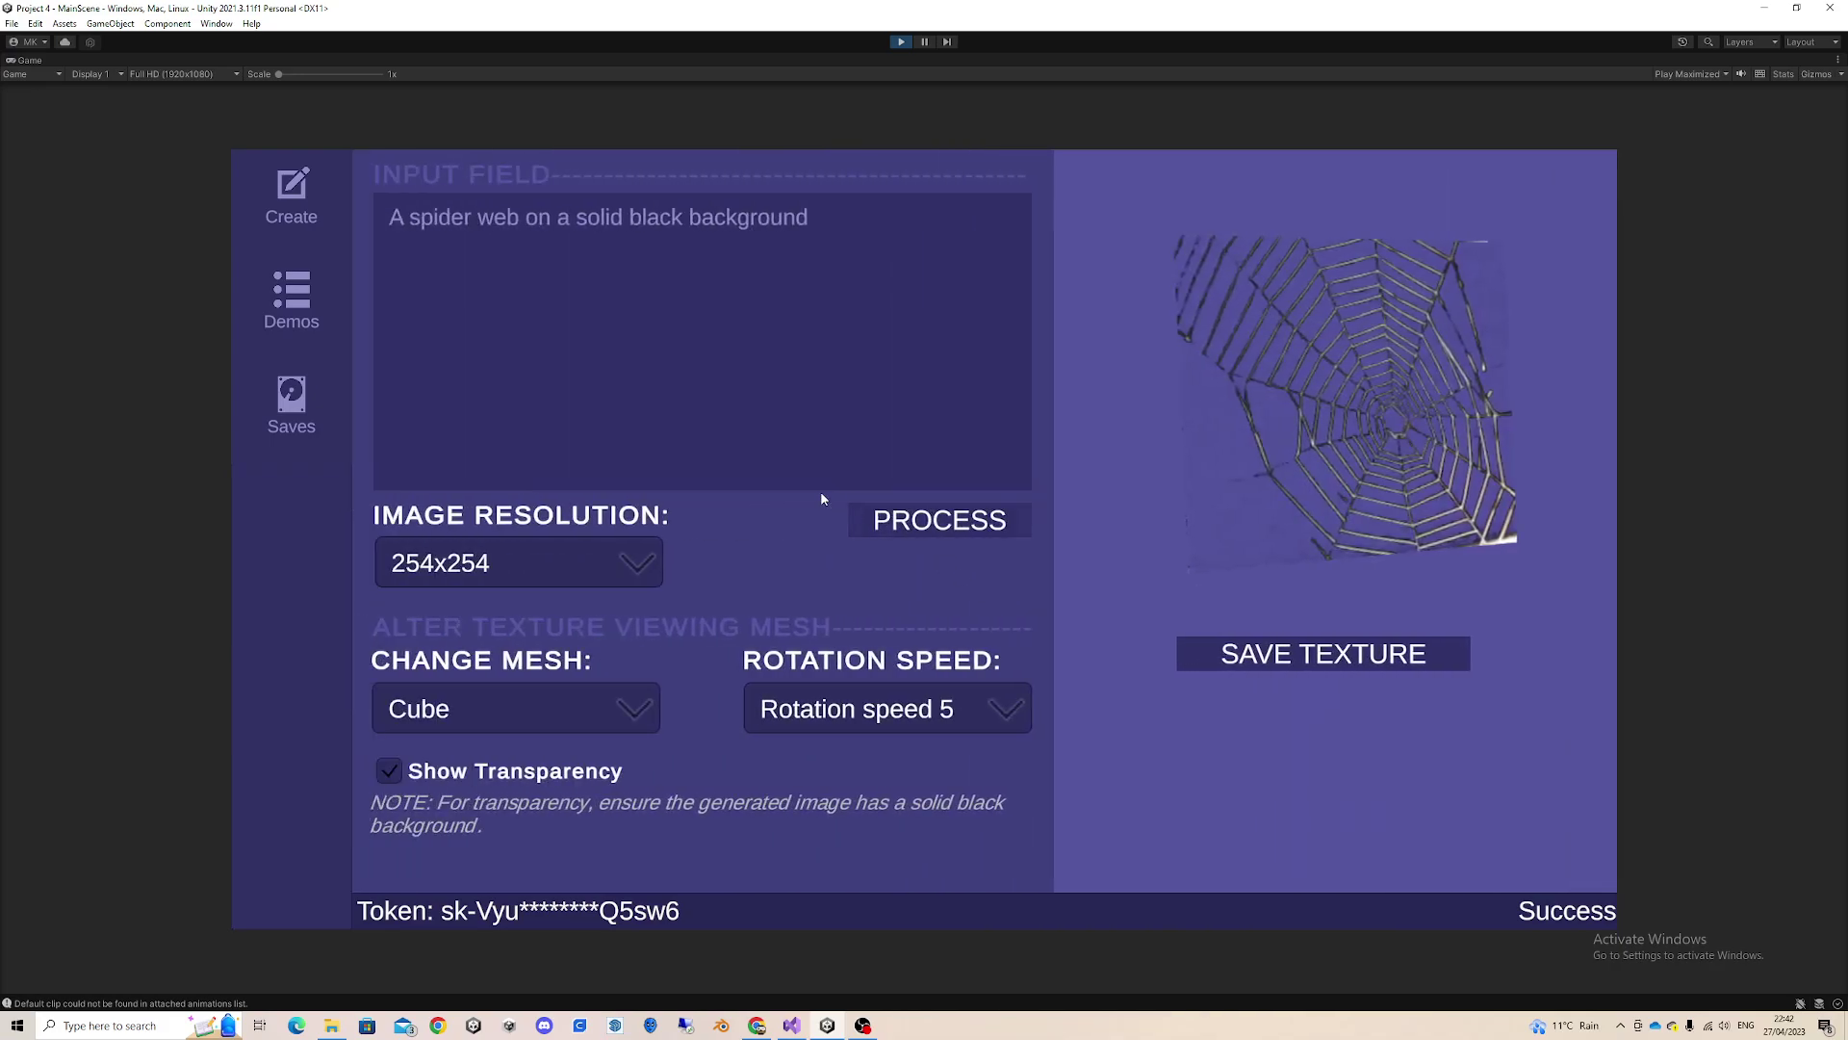
Open the Saves gallery and preview the newest spider-web texture.
left_click(271, 412)
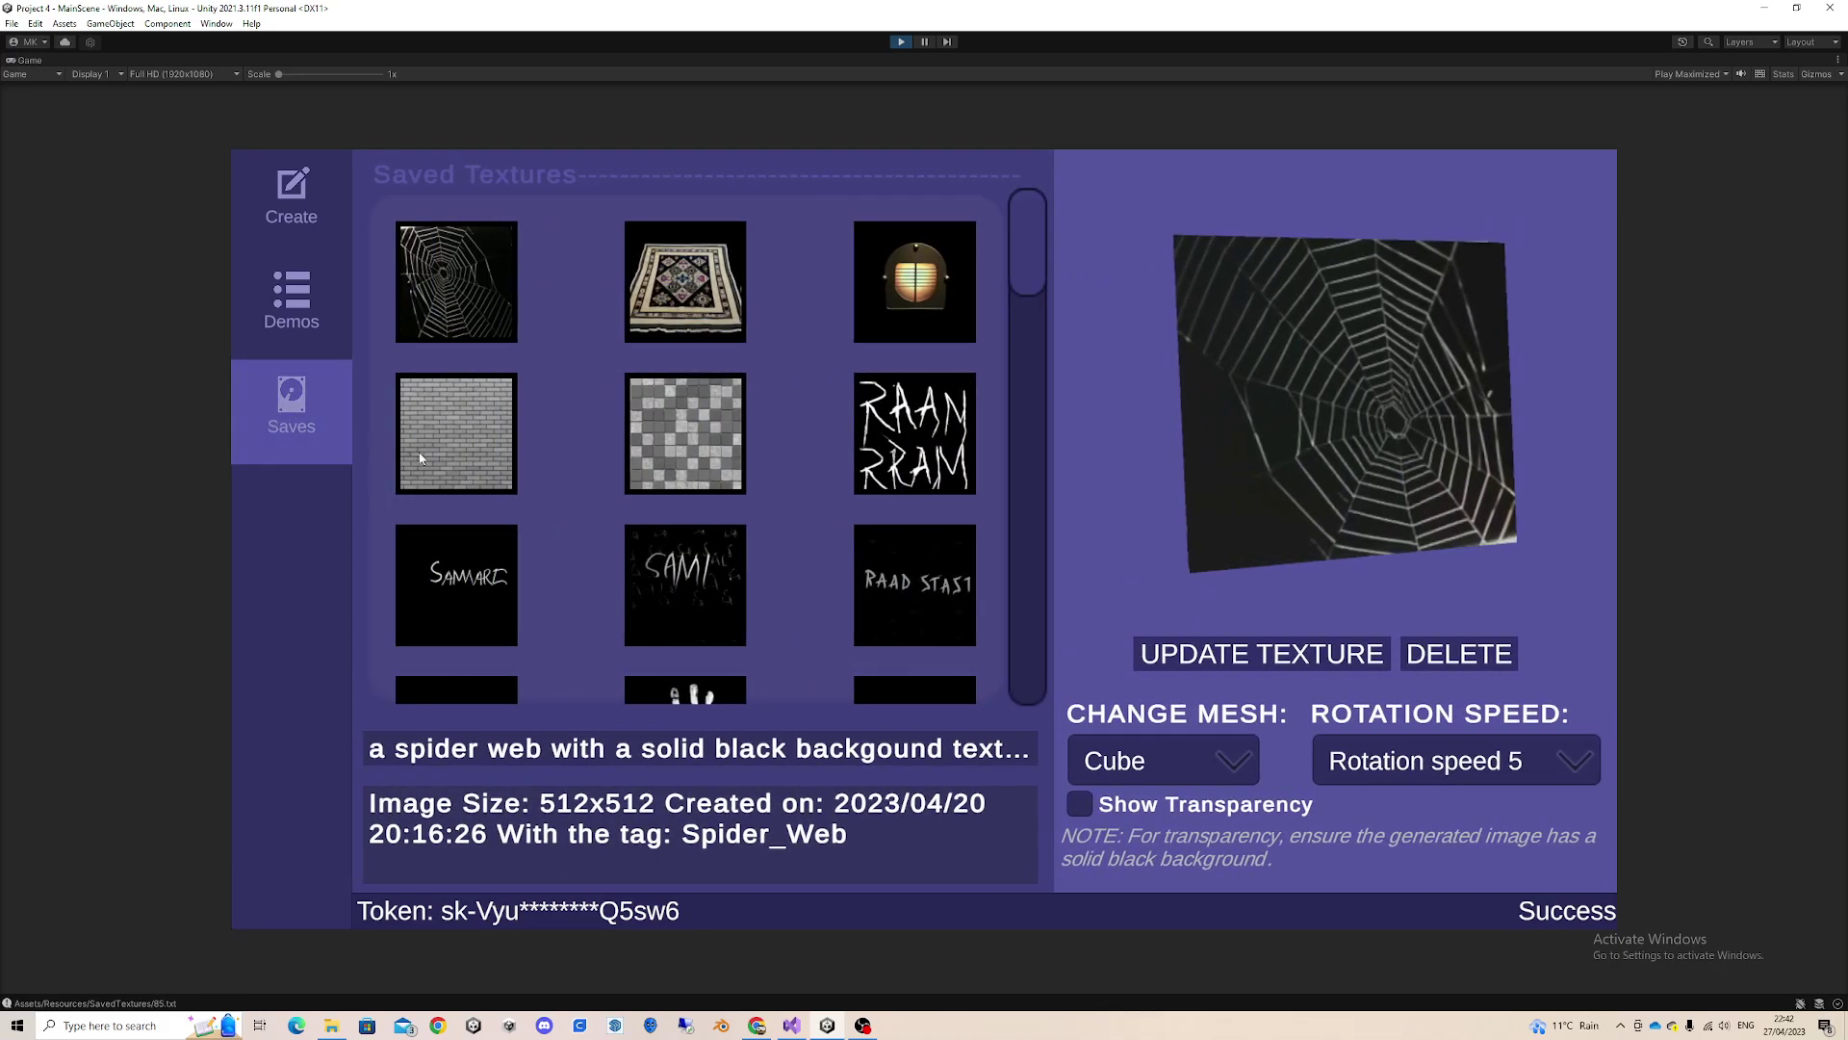
left_click_drag(1026, 258, 1032, 323)
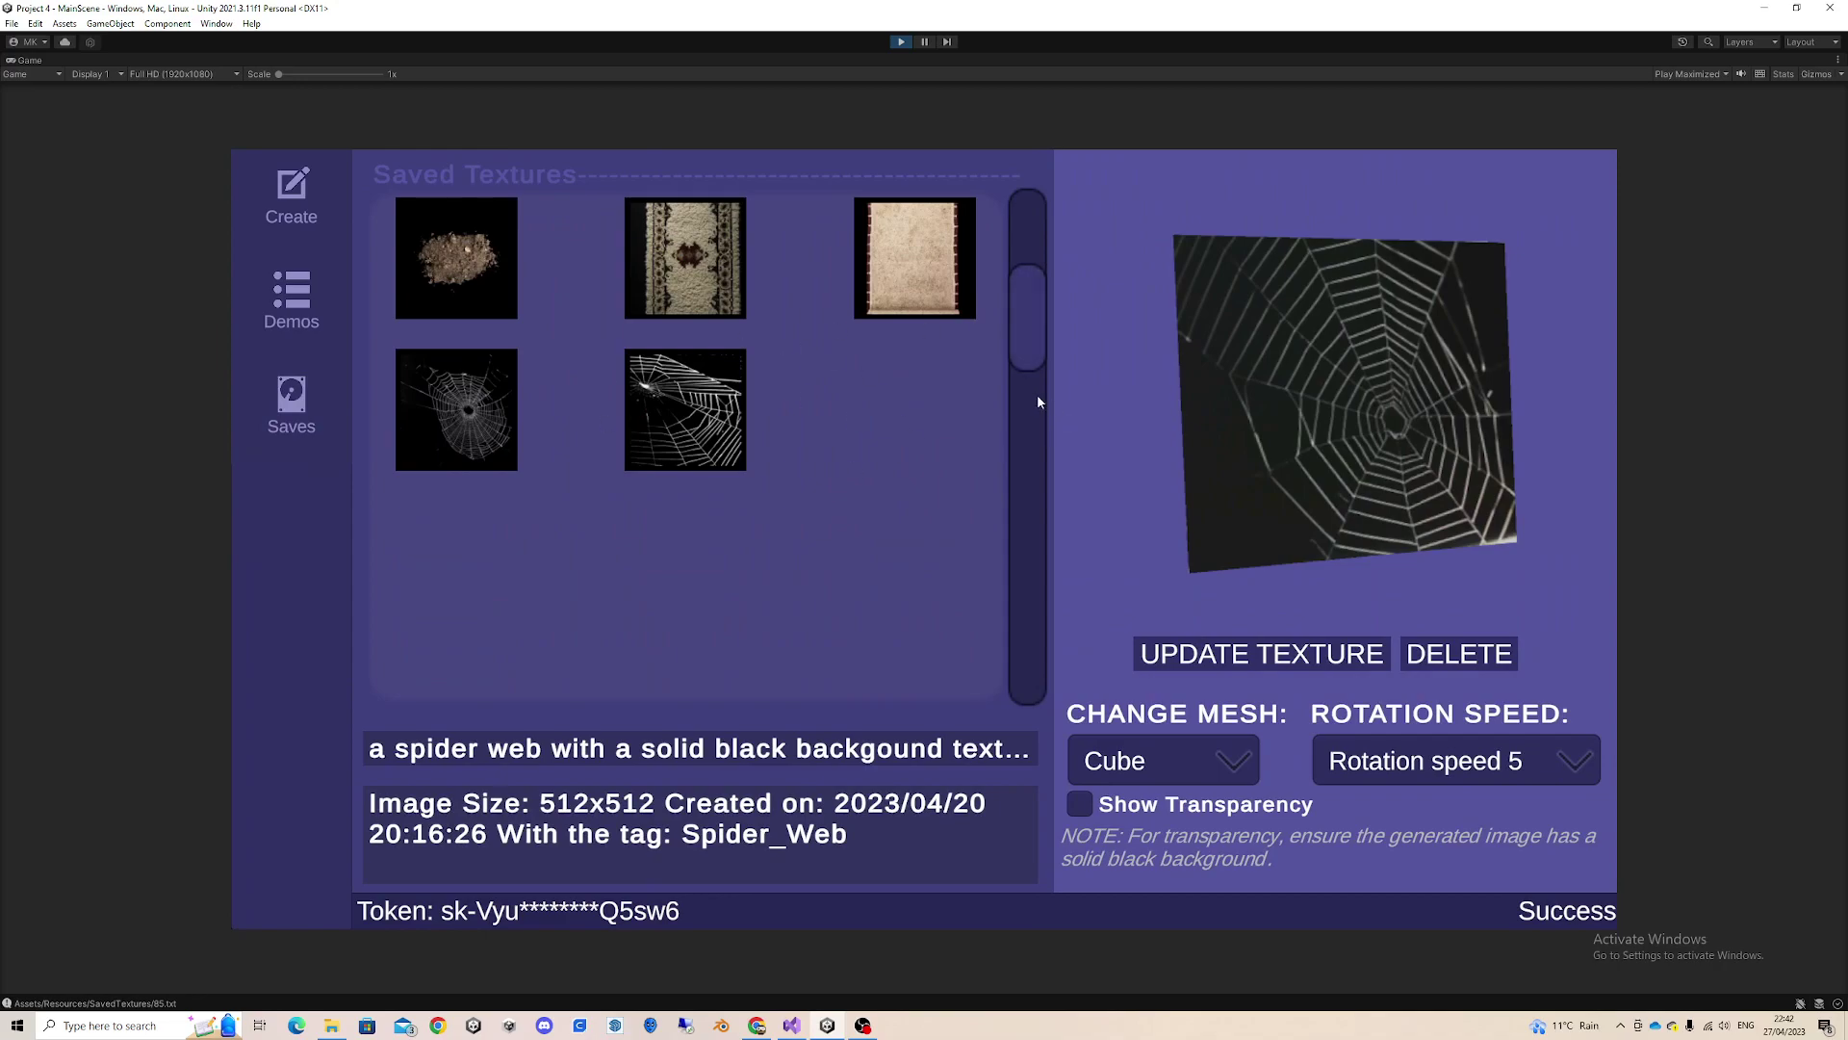
left_click(703, 481)
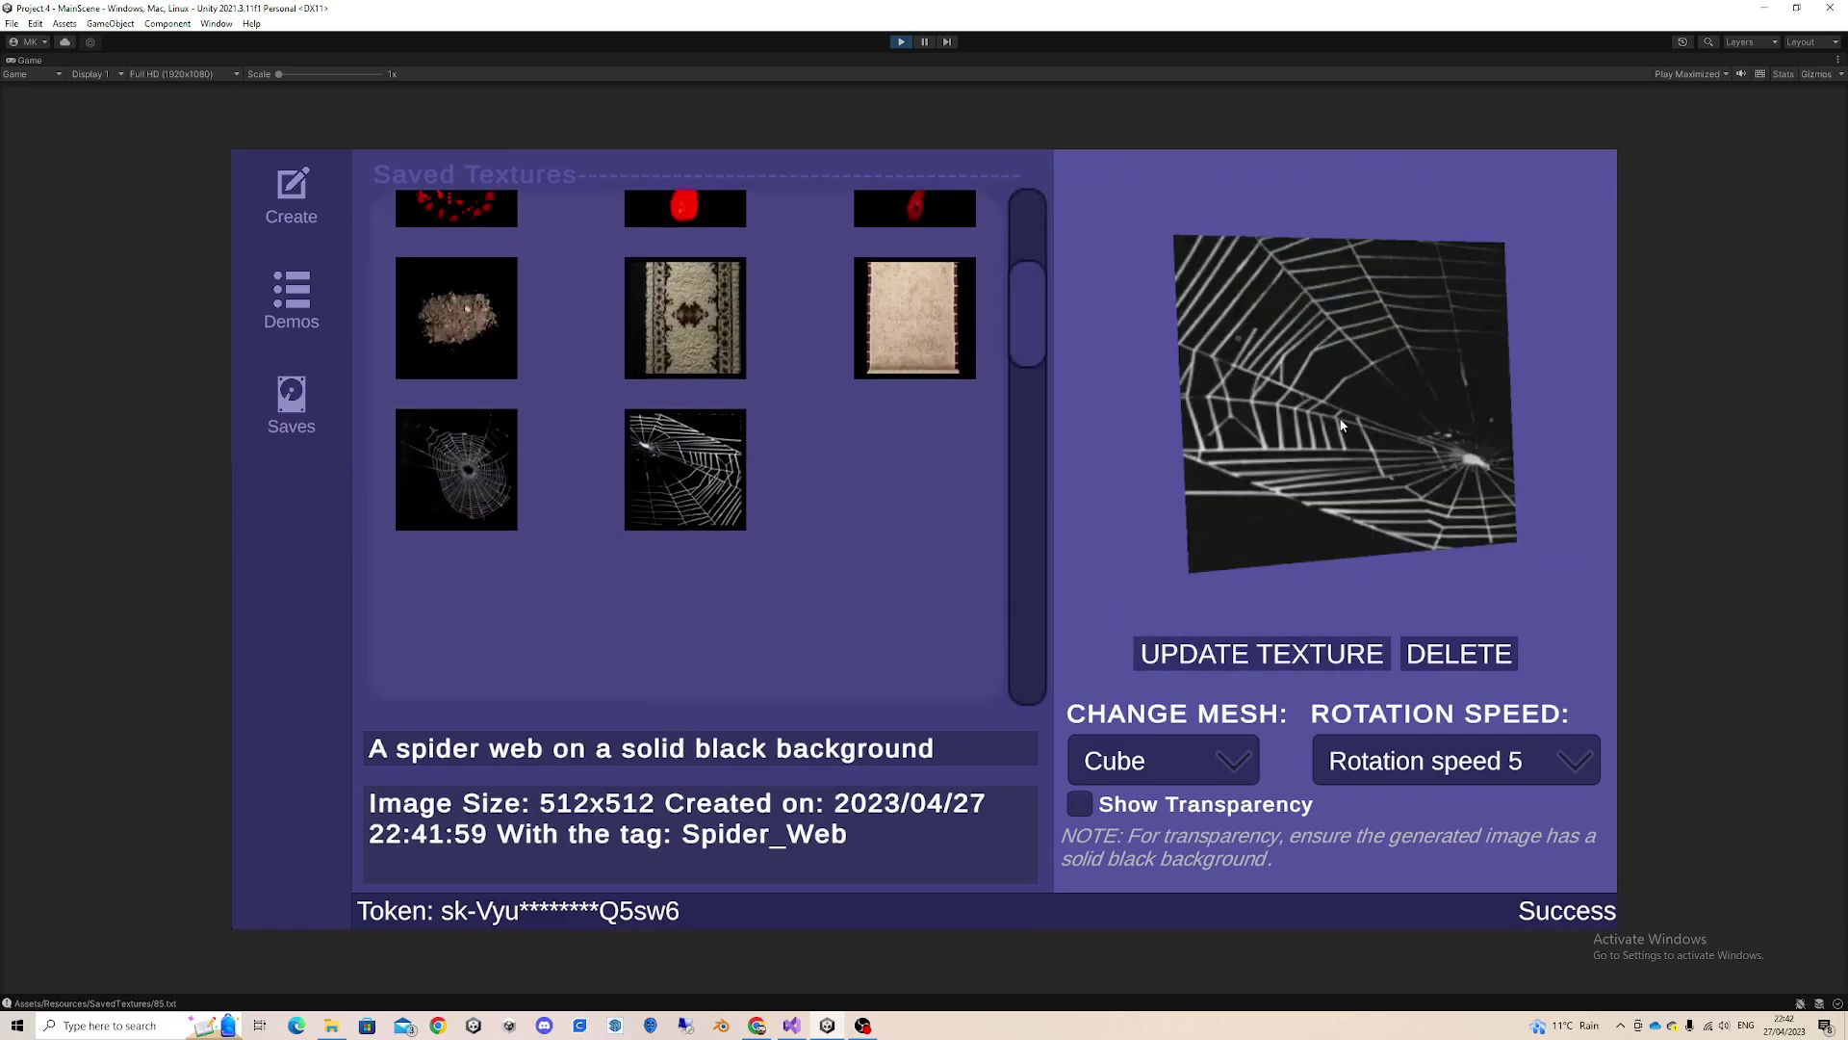
Toggle transparency on and back off, keeping the cube as preview mesh.
left_click(1080, 809)
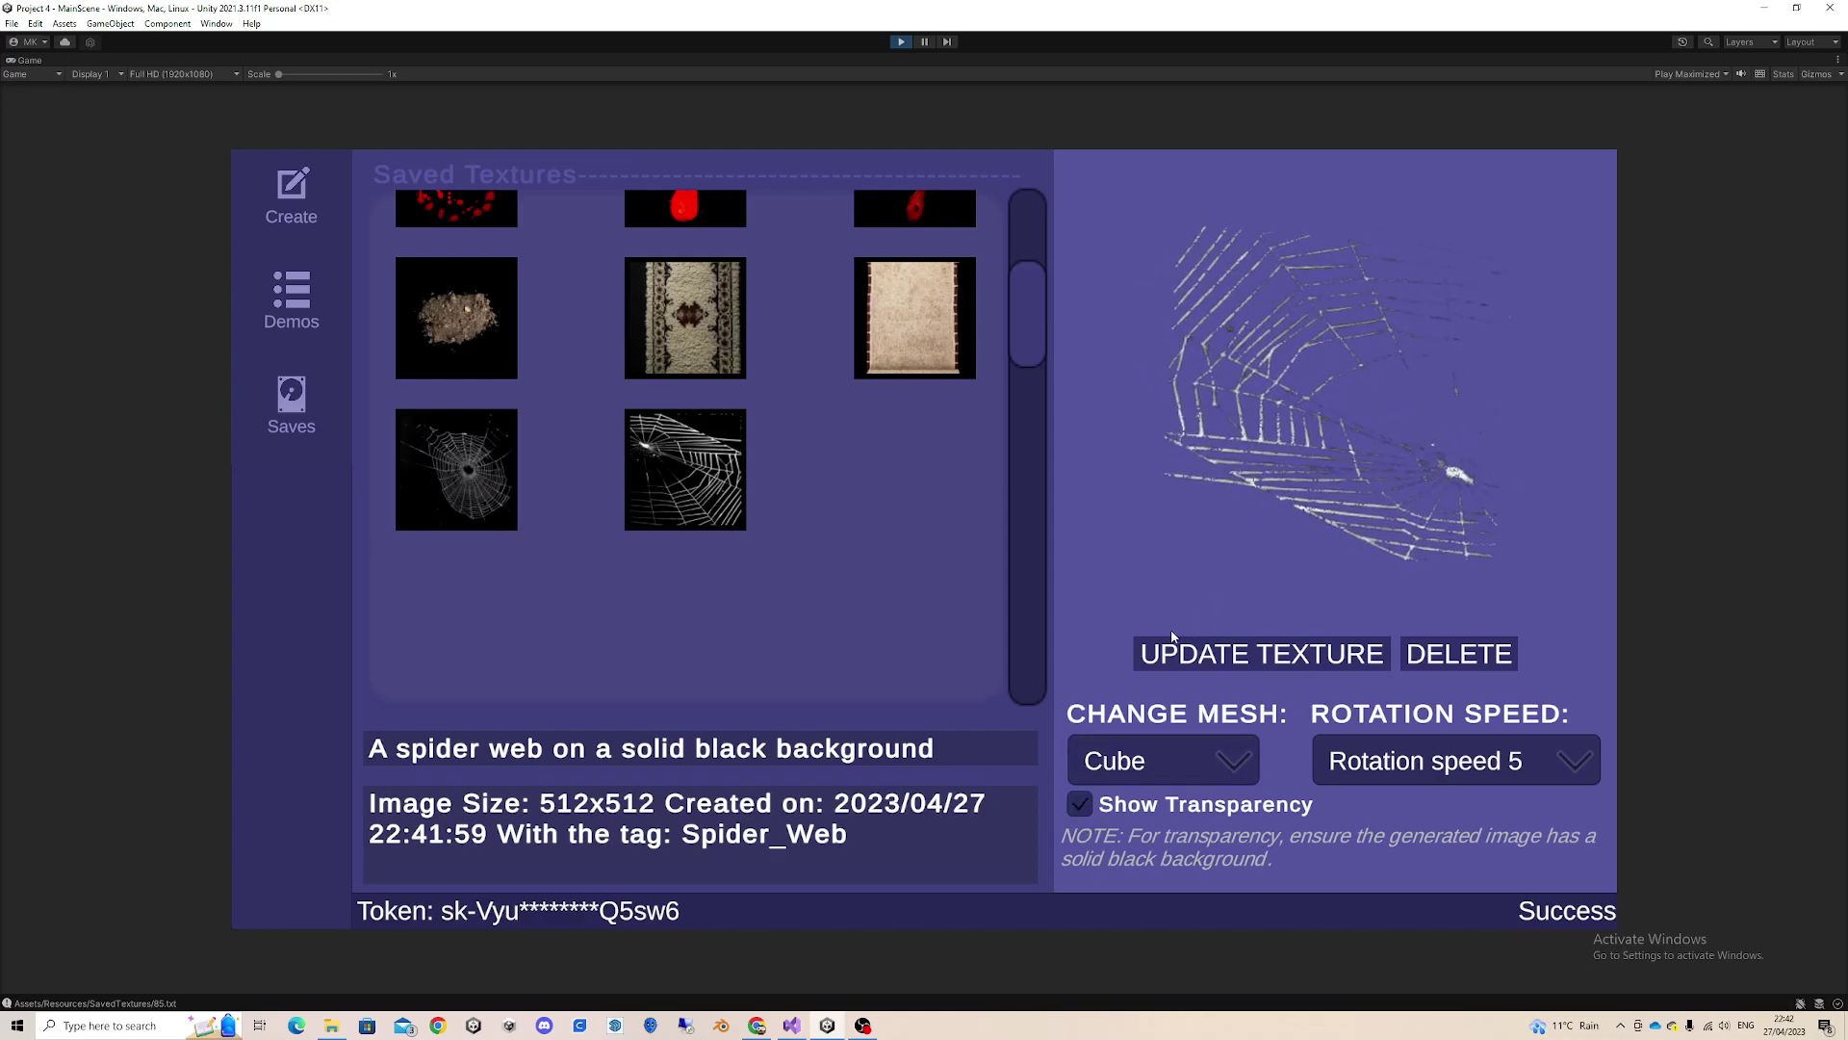
left_click(1082, 803)
left_click(1128, 765)
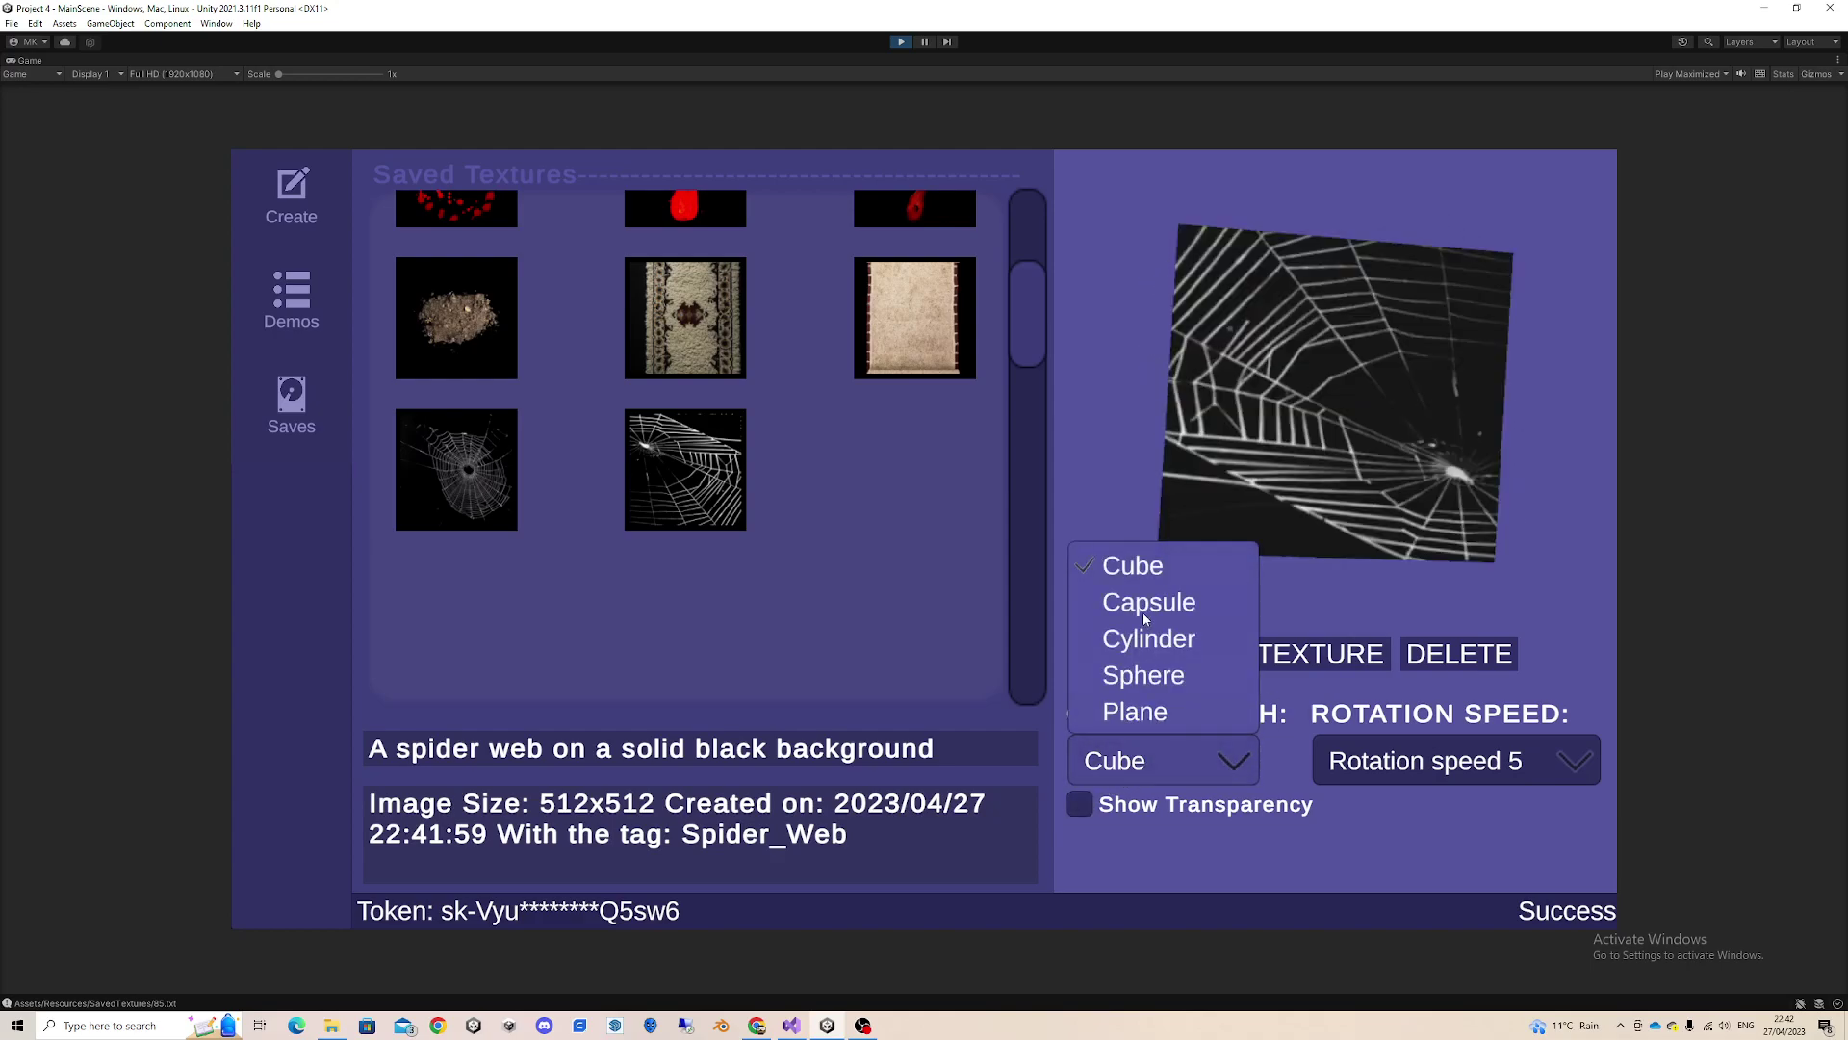
left_click(1251, 651)
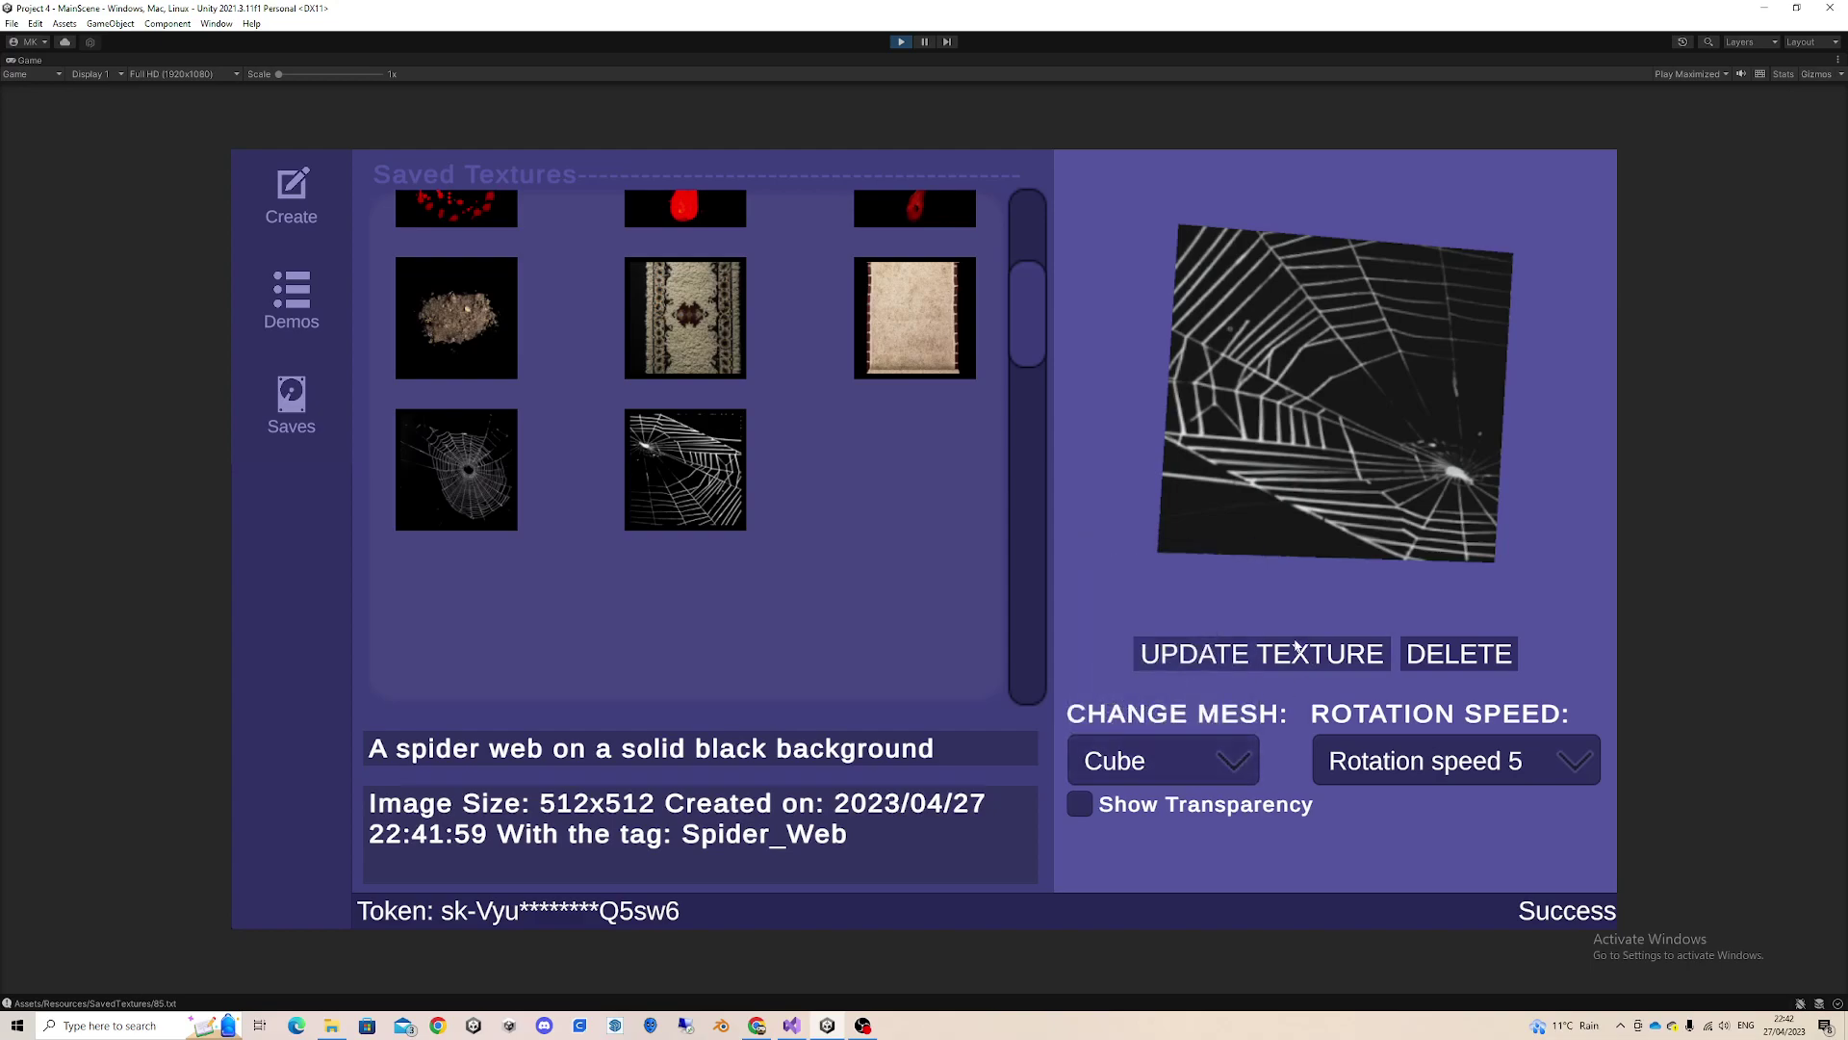
left_click(1228, 656)
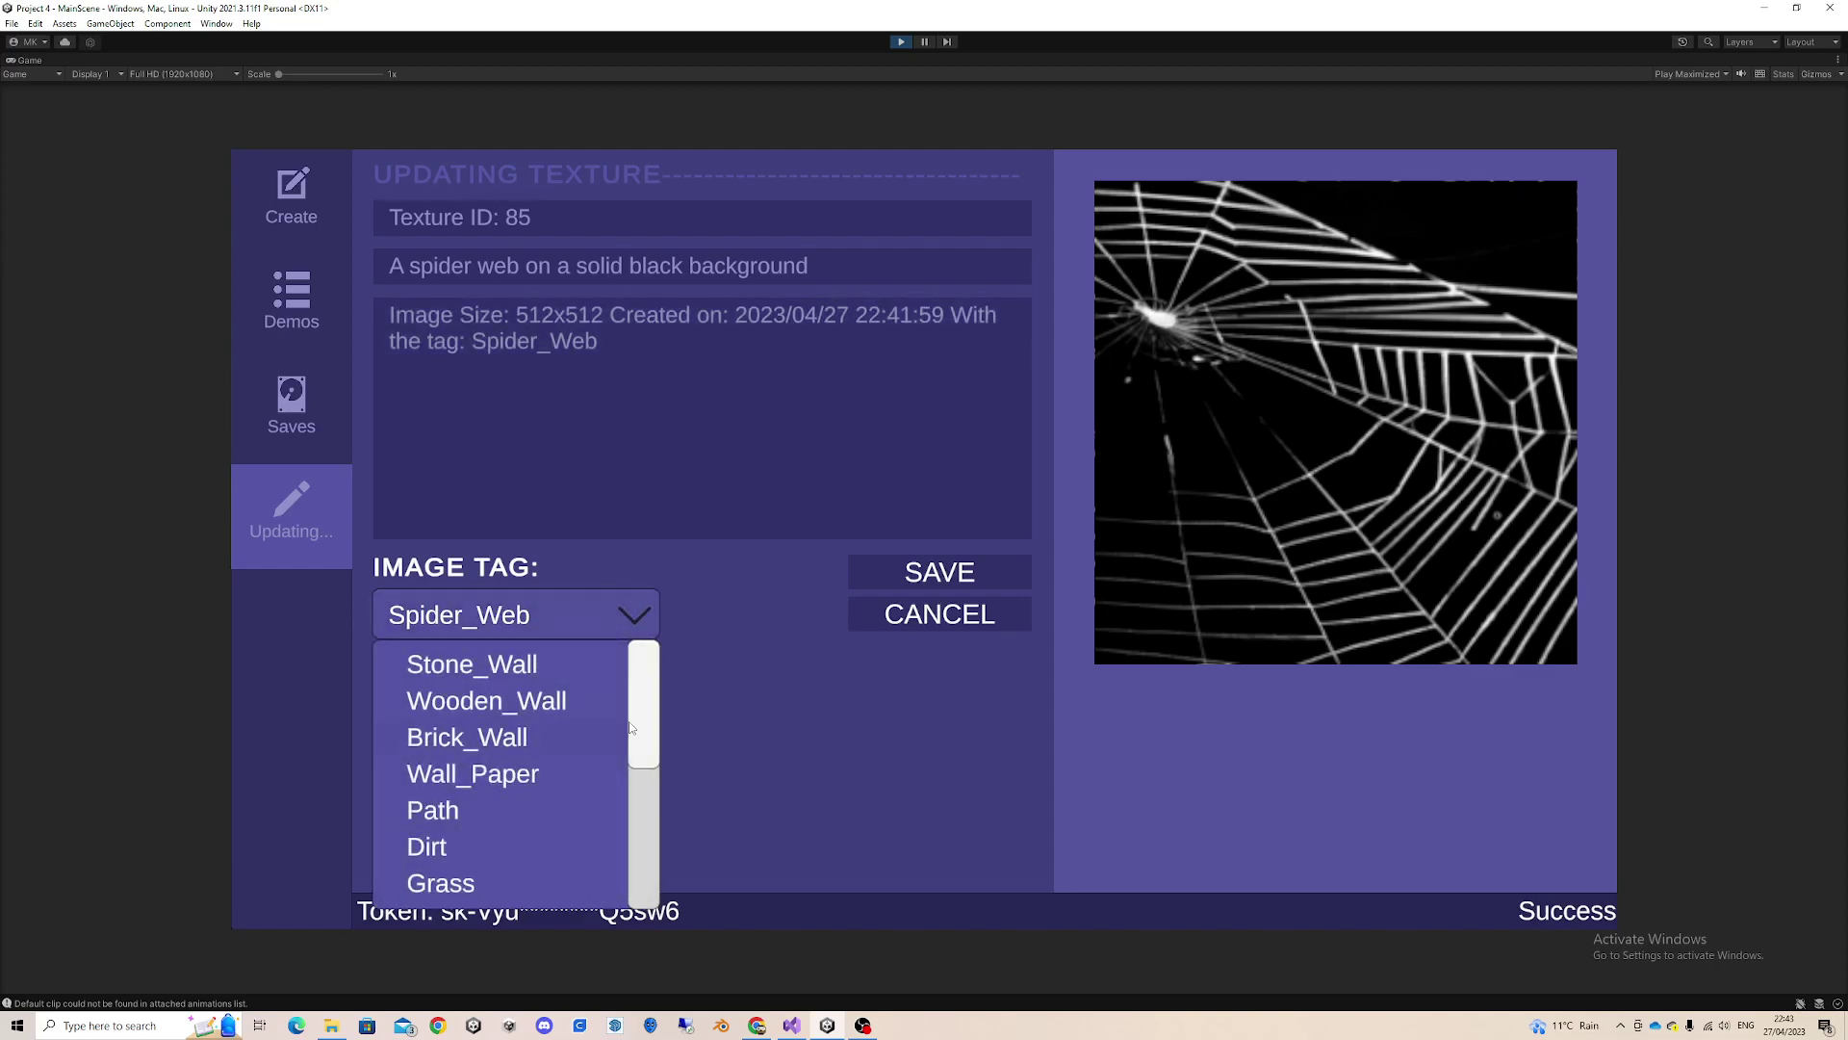
left_click(585, 597)
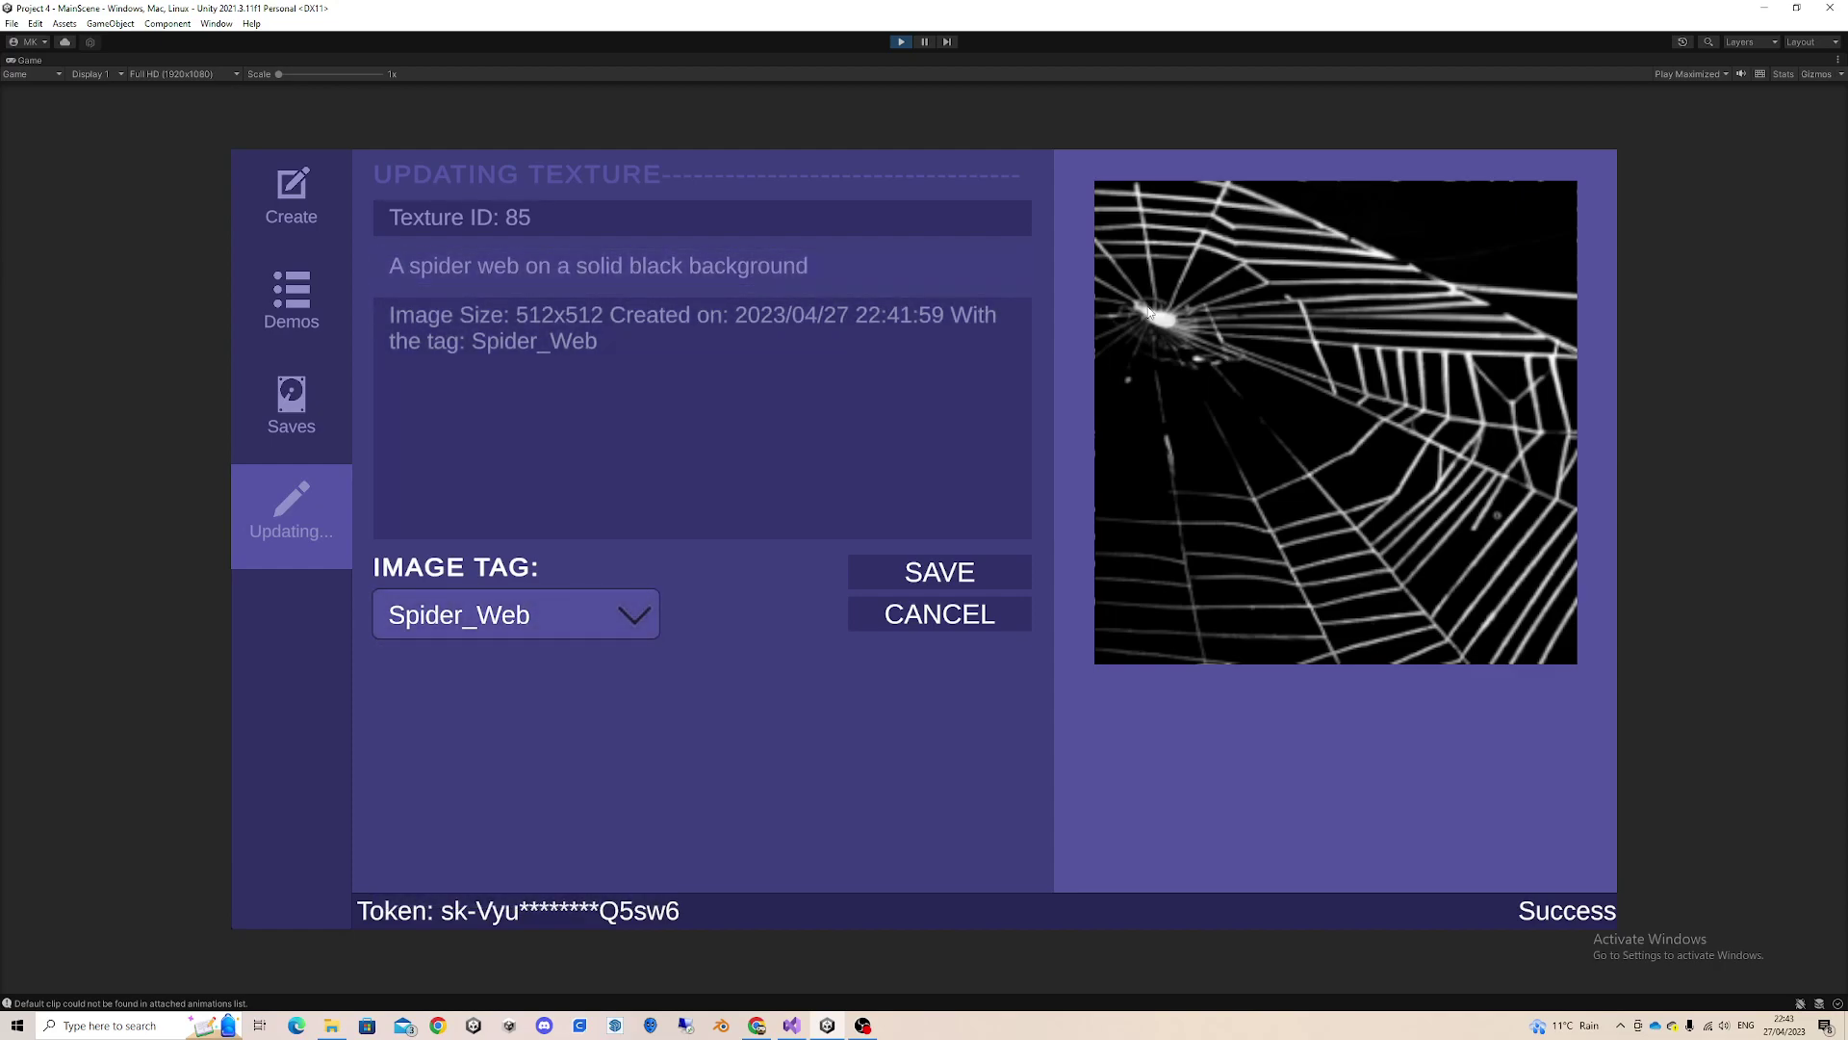
Cancel the texture update and return through Demos to the Create screen.
left_click(941, 626)
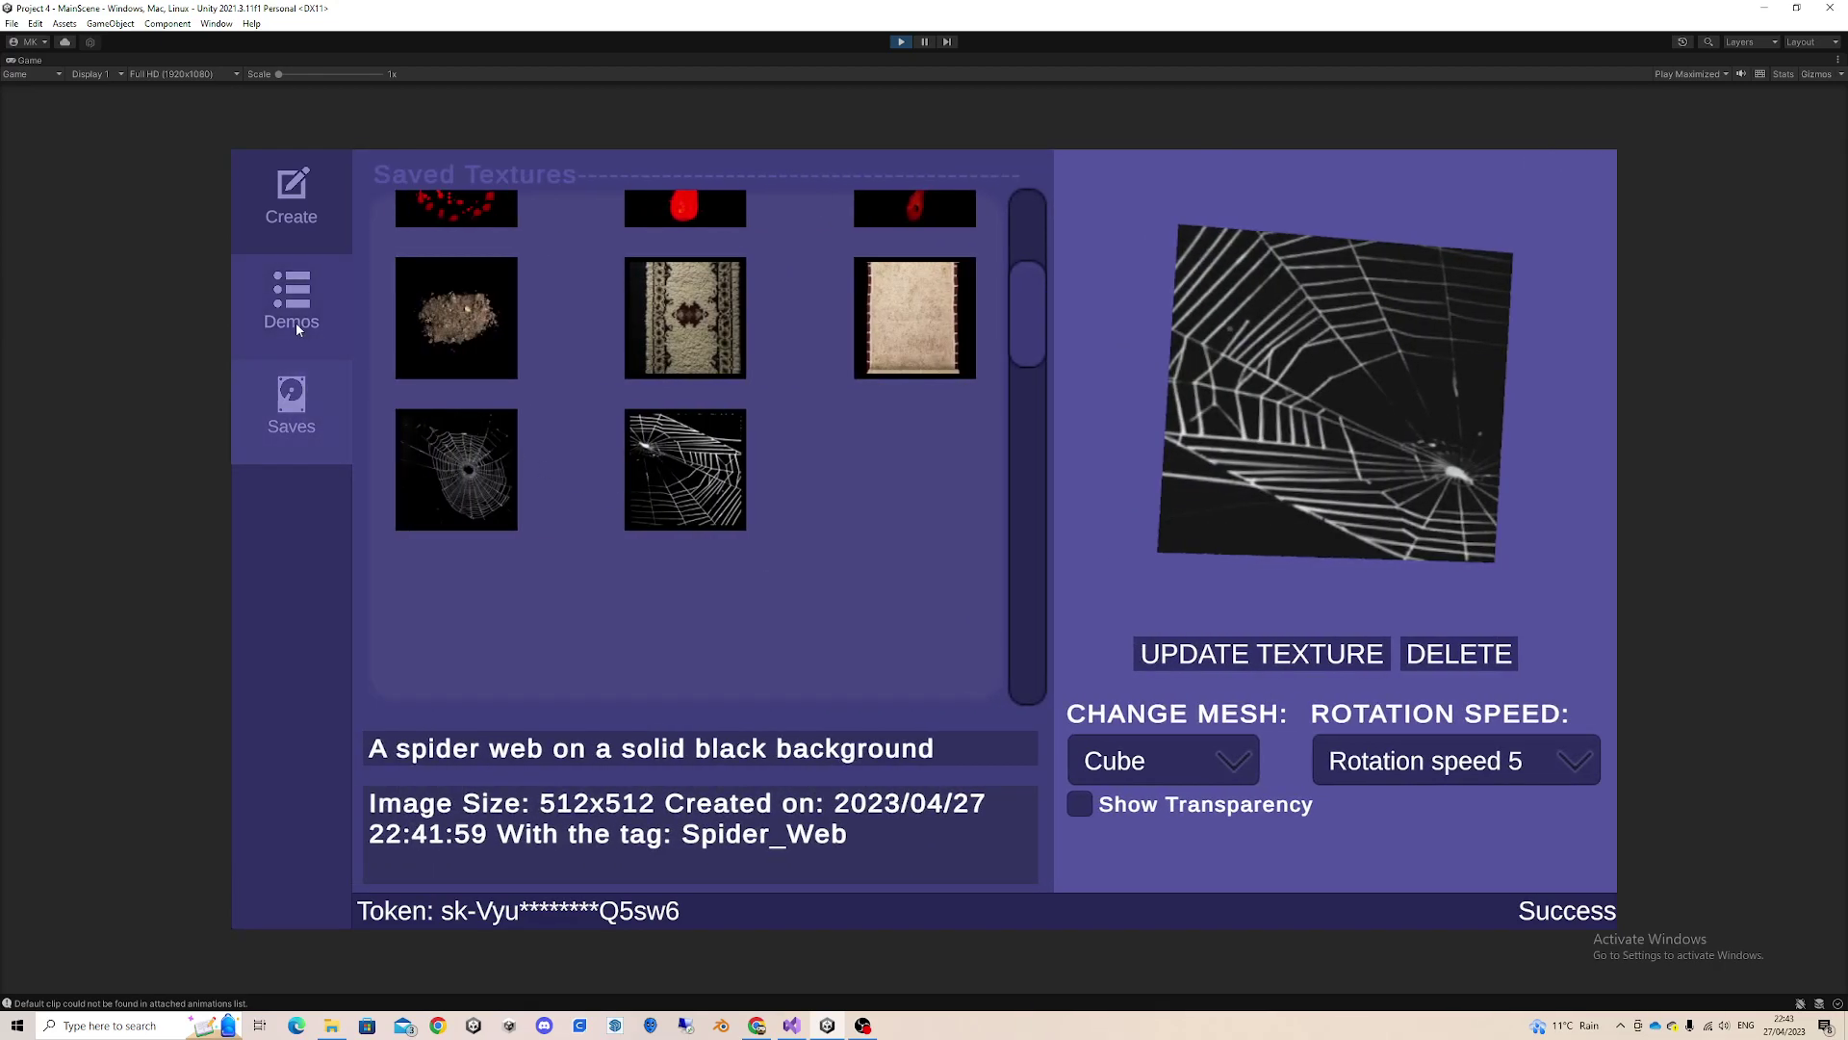
left_click(297, 321)
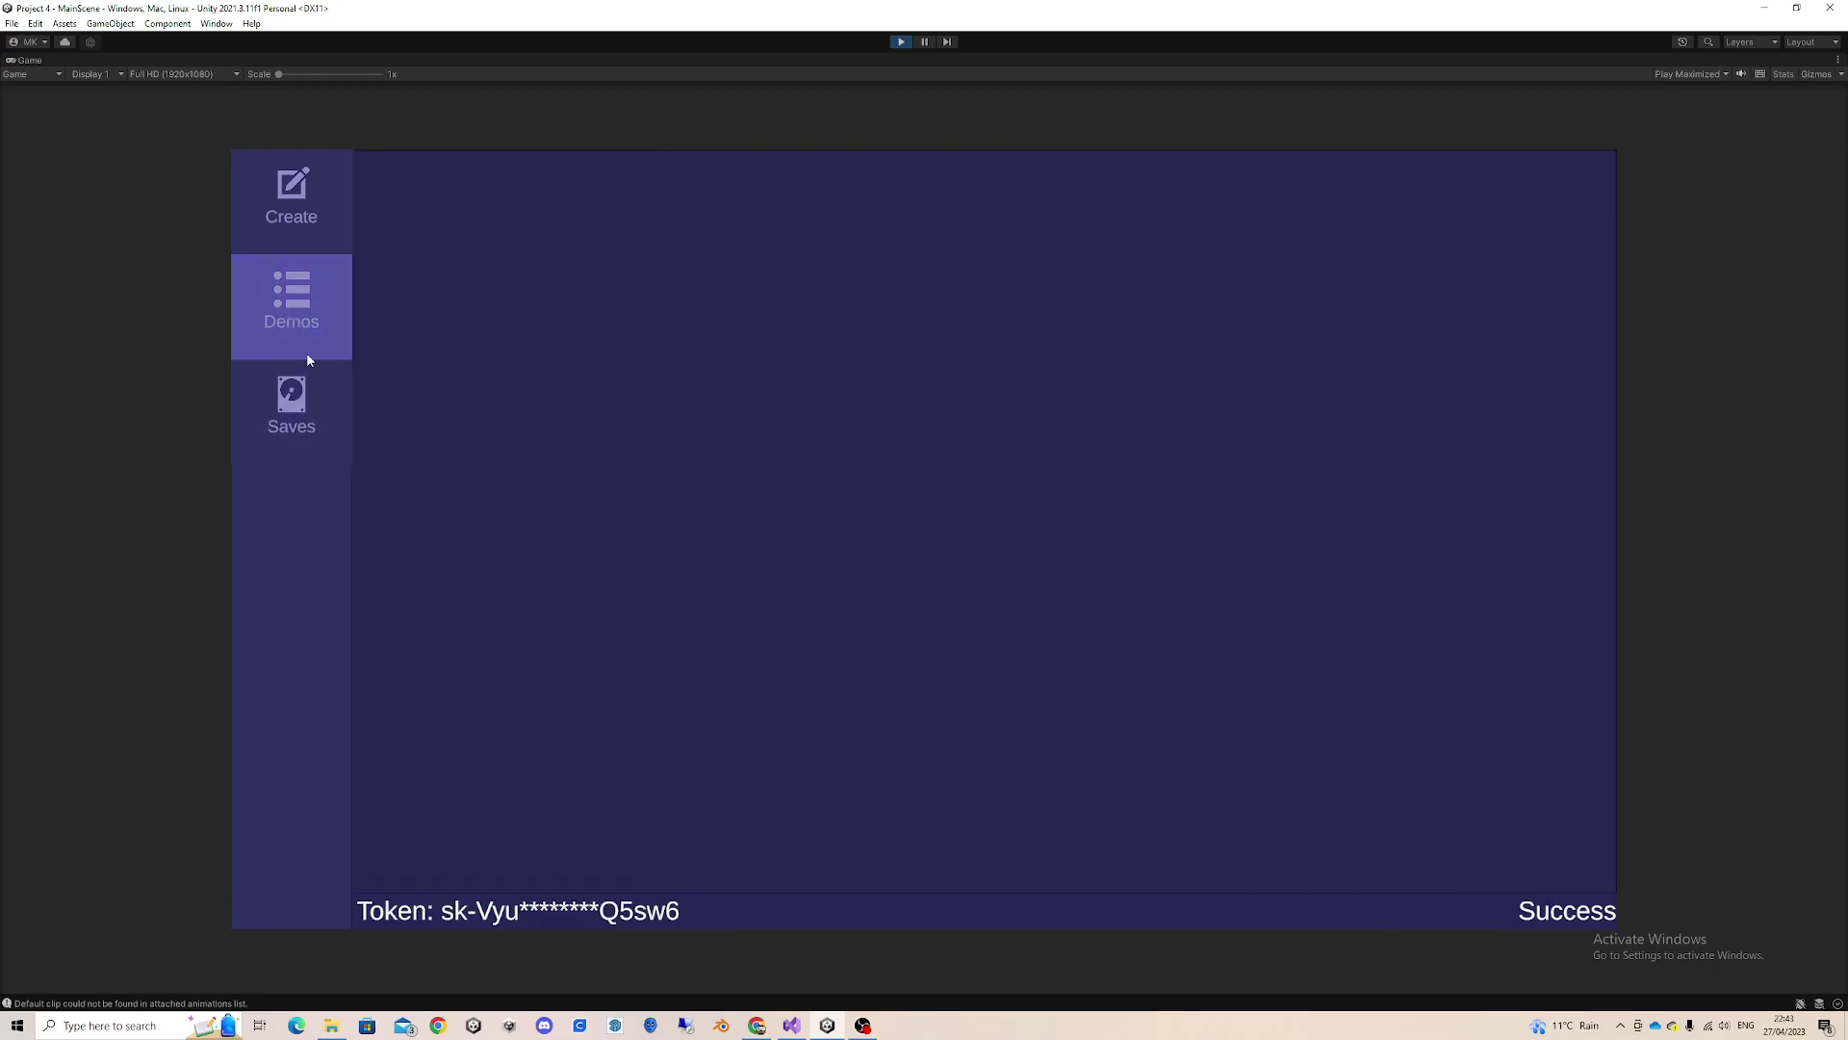
left_click(311, 228)
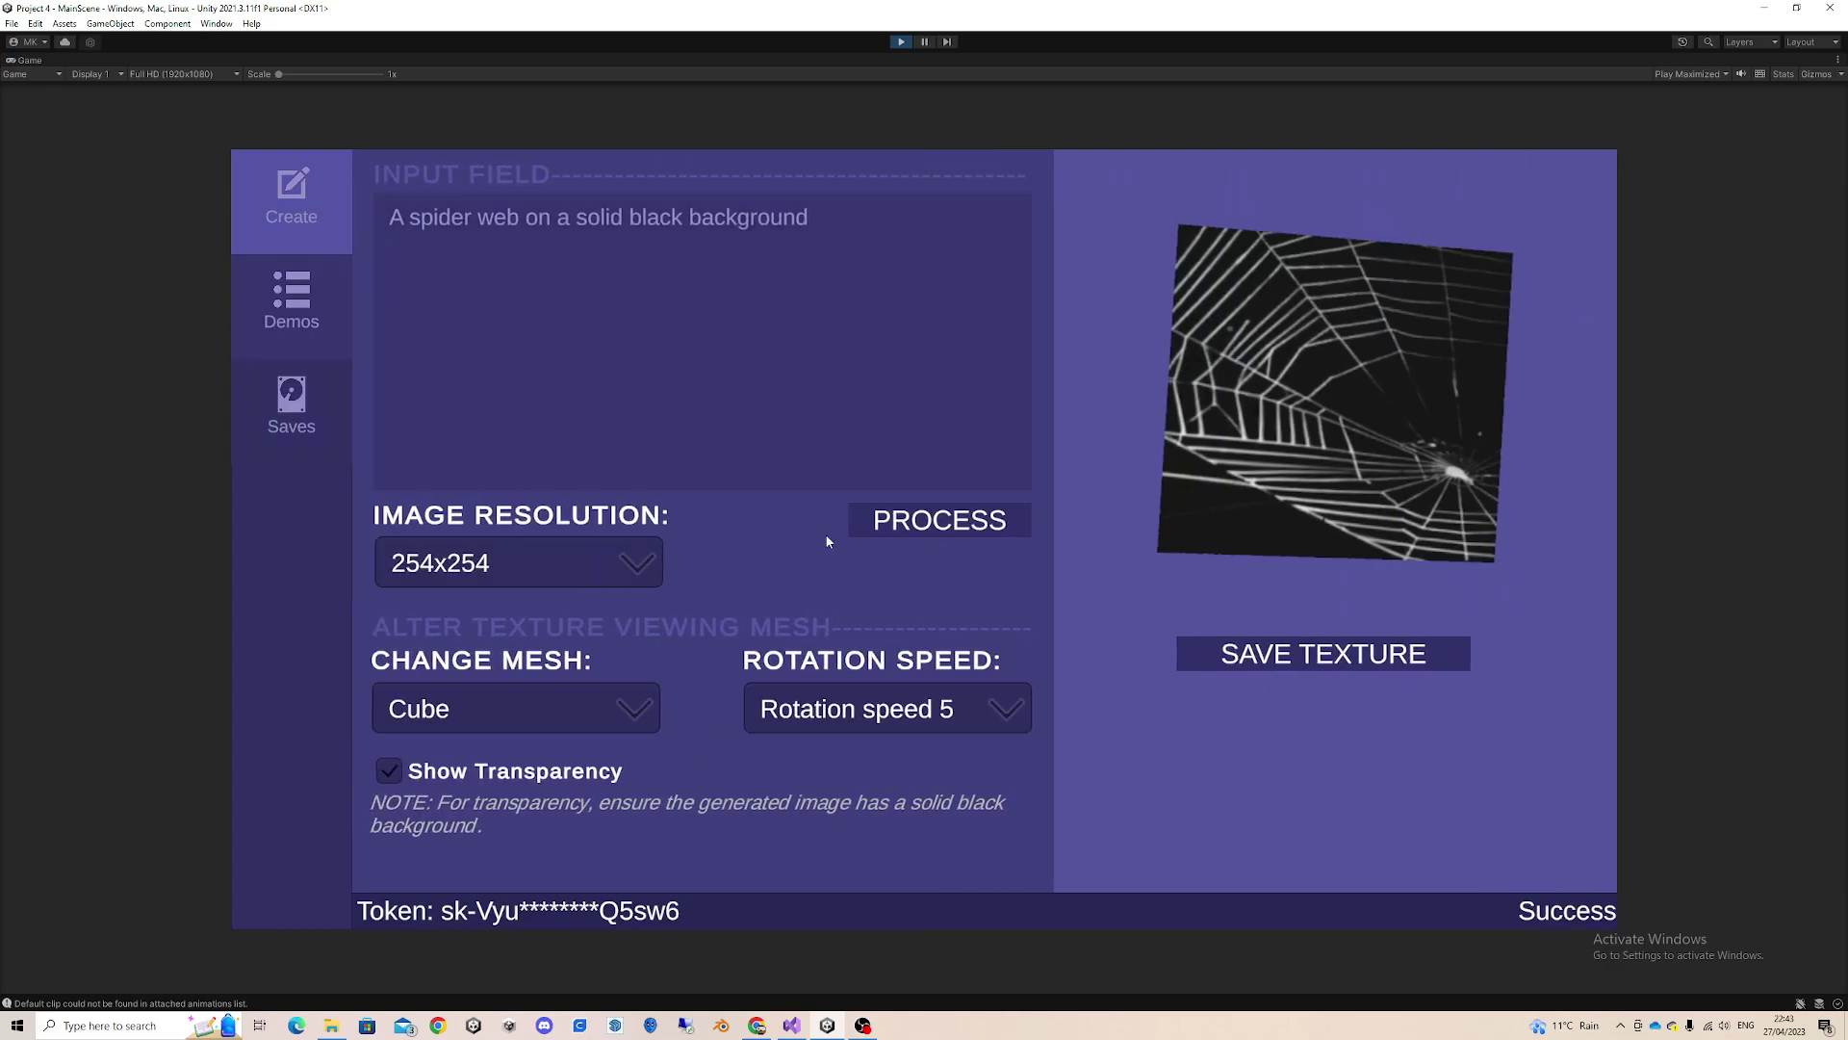